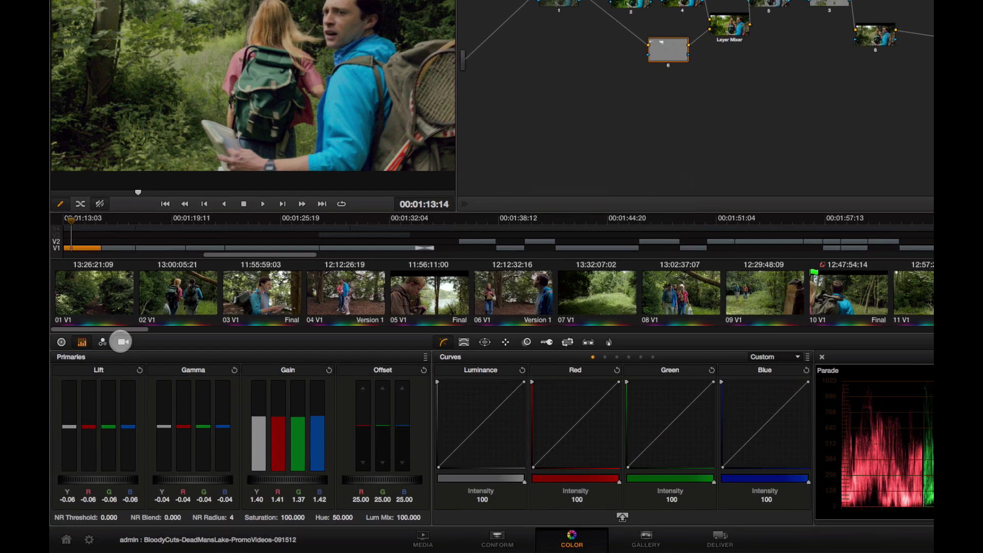
Show the Camera Raw controls and return to the standard viewer layout with a wider Gallery and its album list
left_click(123, 342)
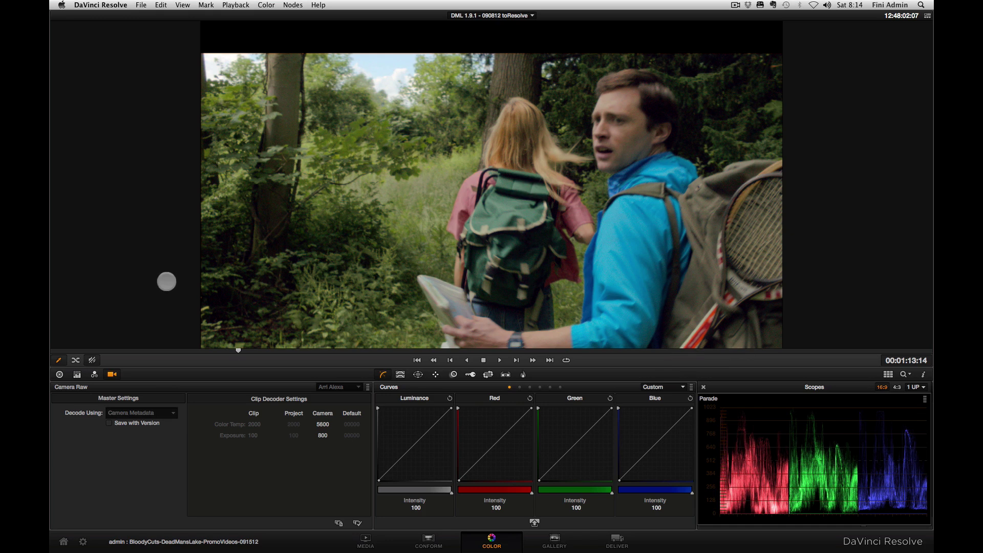
key("alt+f")
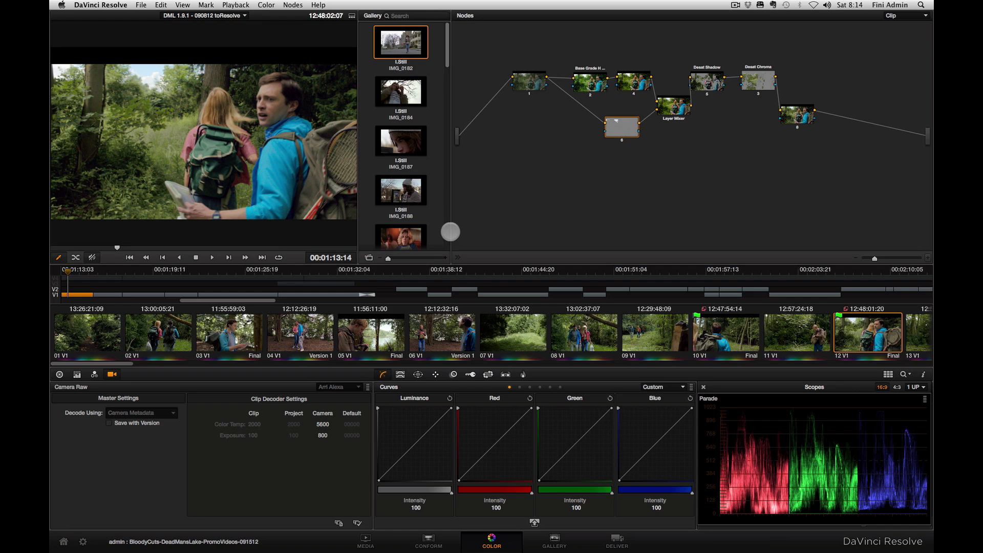
left_click_drag(459, 231, 629, 225)
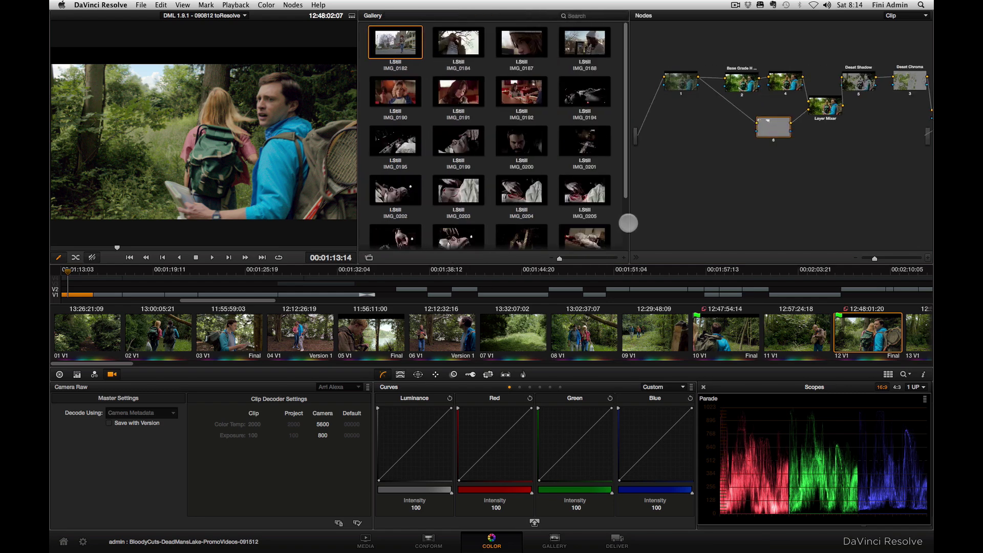
left_click(369, 257)
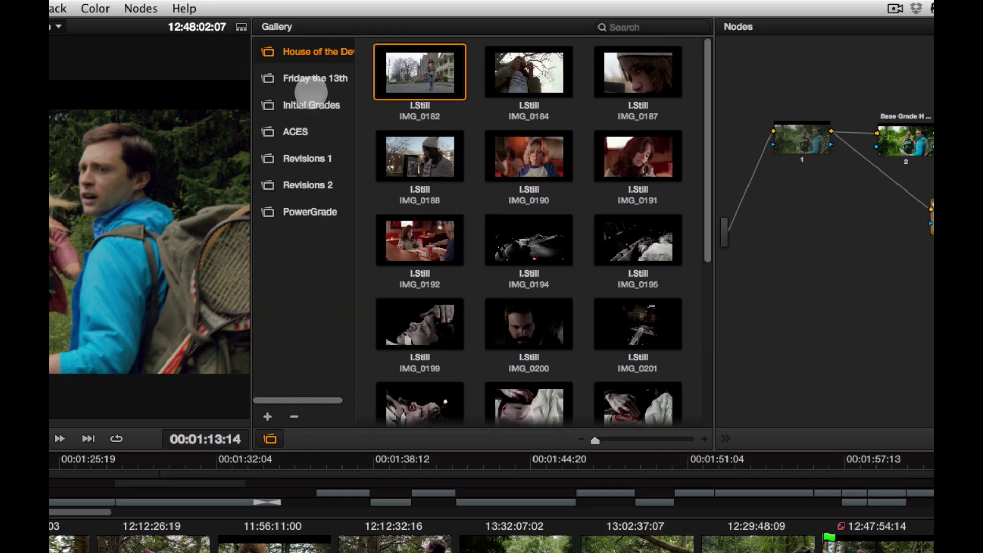
Load still IMG_0228 from the Friday the 13th album as the reference wipe and extend it across the whole viewer
left_click(297, 78)
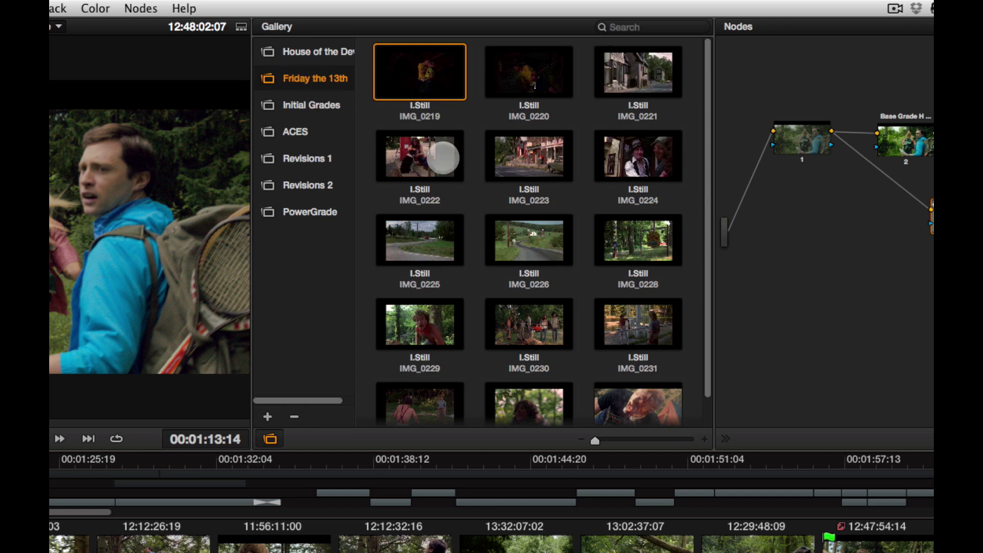
left_click_drag(706, 261, 704, 213)
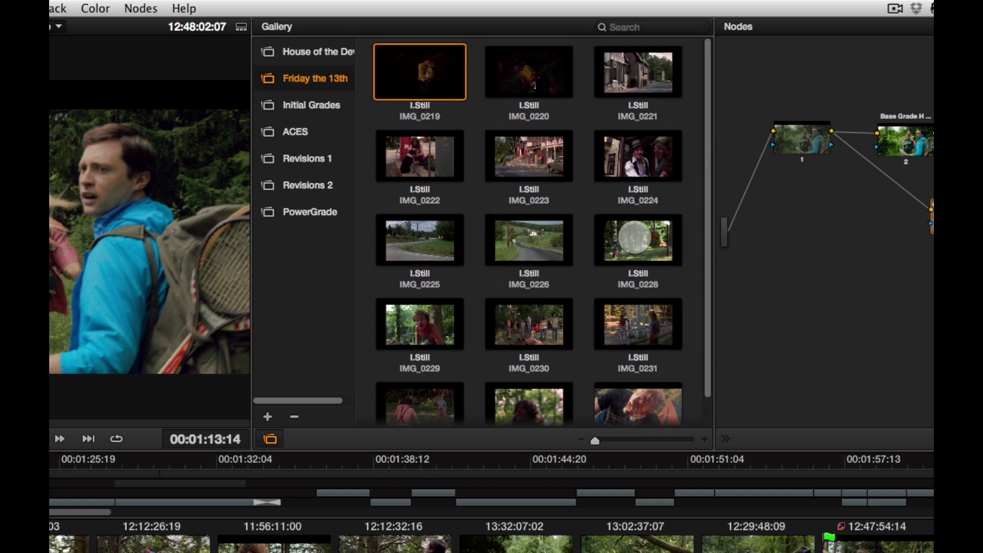
left_click(633, 237)
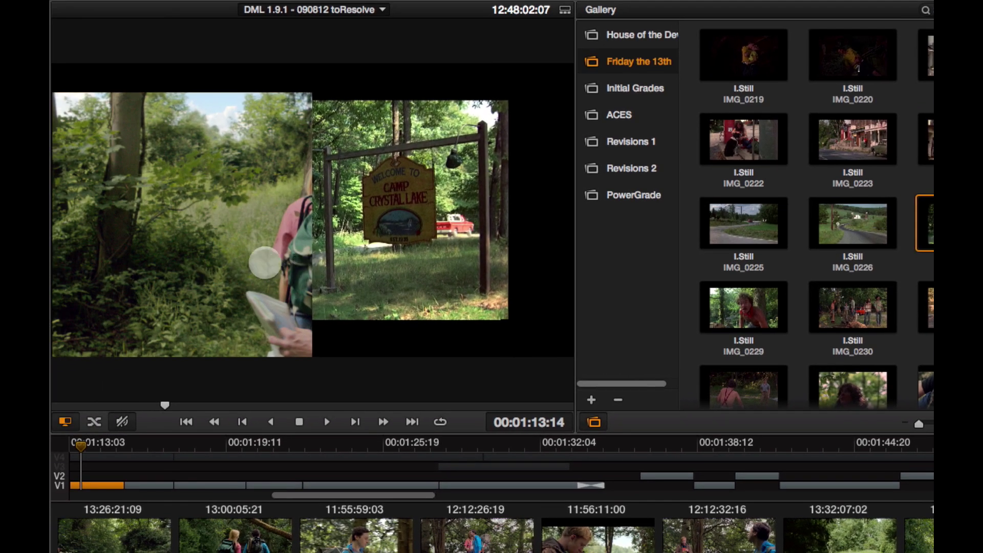
left_click_drag(102, 295, 54, 295)
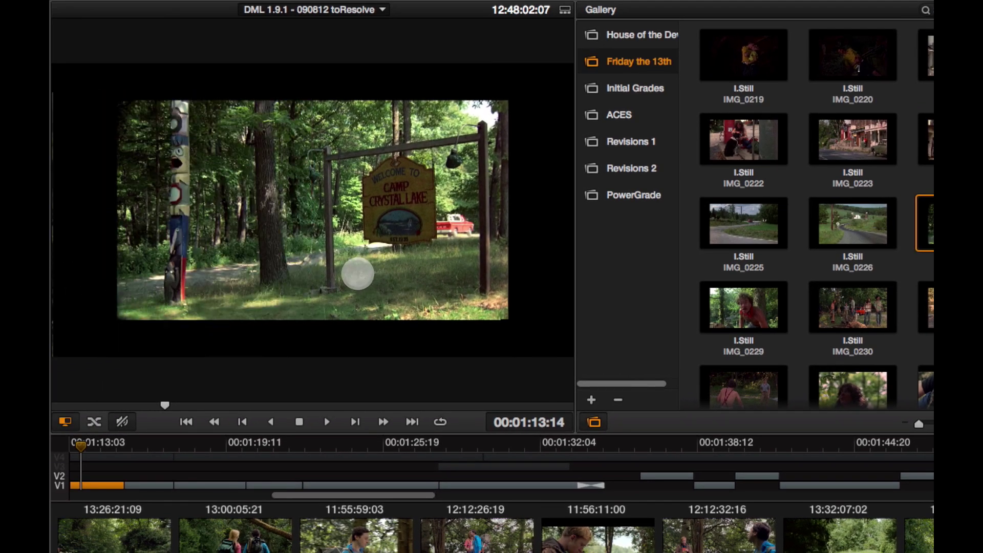
Toggle the reference wipe repeatedly to compare the graded shot with the Camp Crystal Lake still, ending with the wipe off
right_click(341, 255)
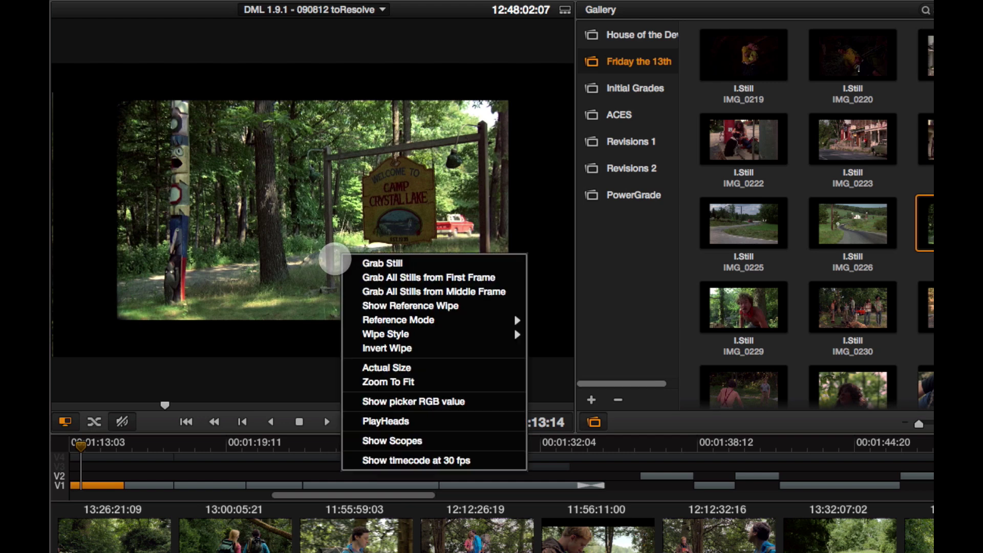
left_click(355, 304)
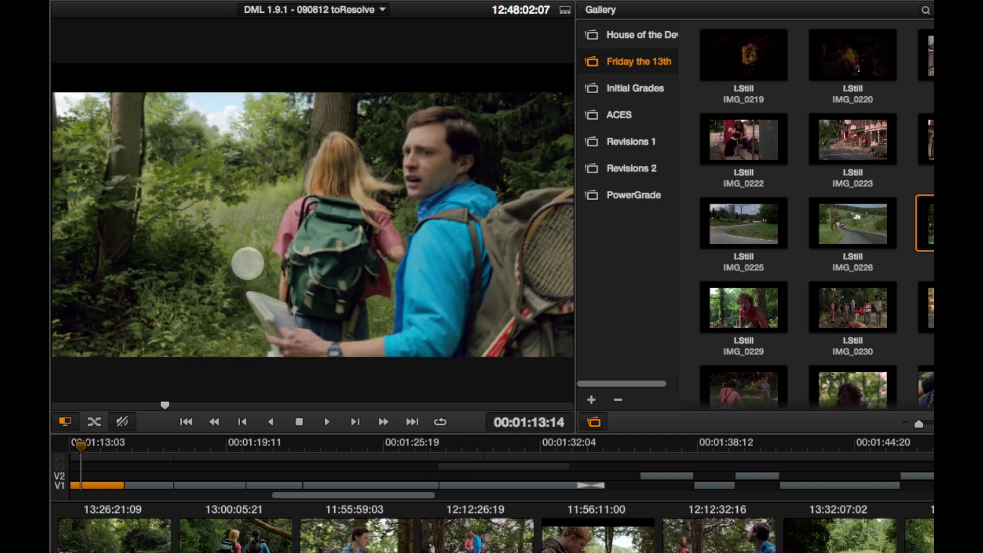
right_click(215, 259)
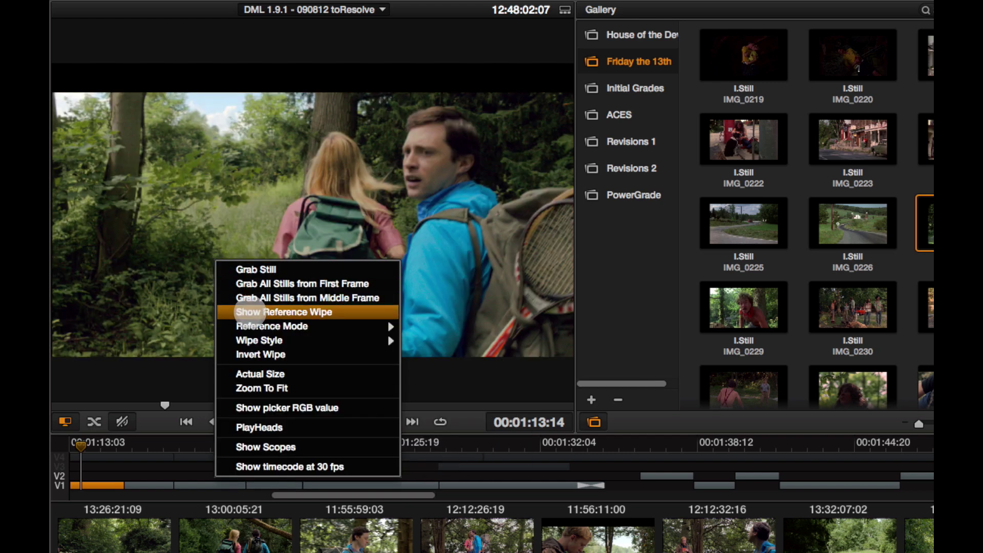
left_click(249, 312)
right_click(236, 278)
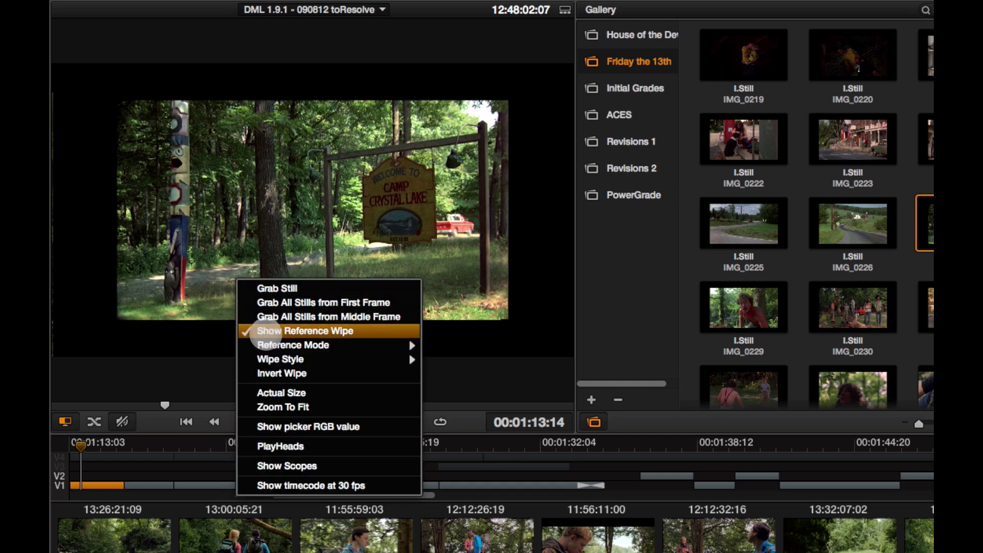
left_click(262, 331)
right_click(248, 302)
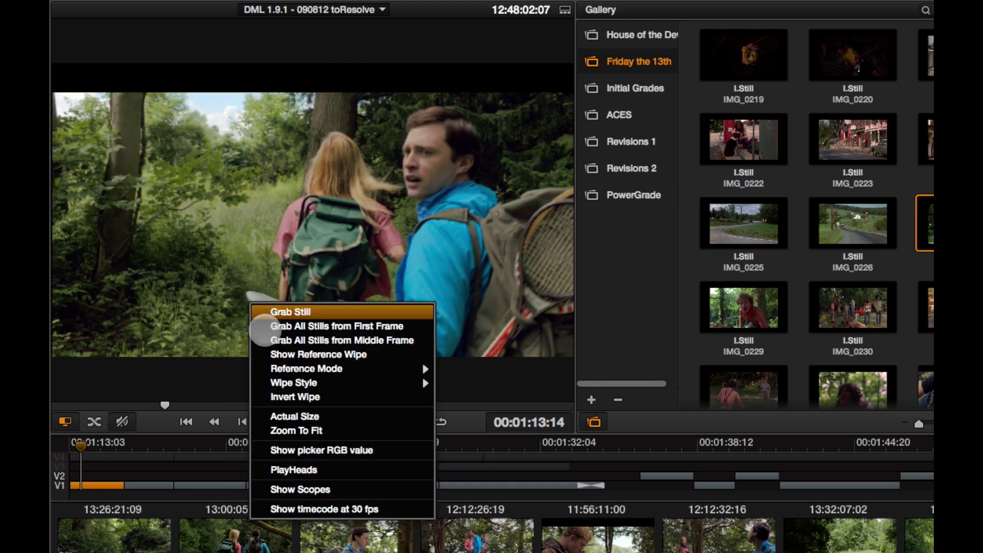
left_click(282, 354)
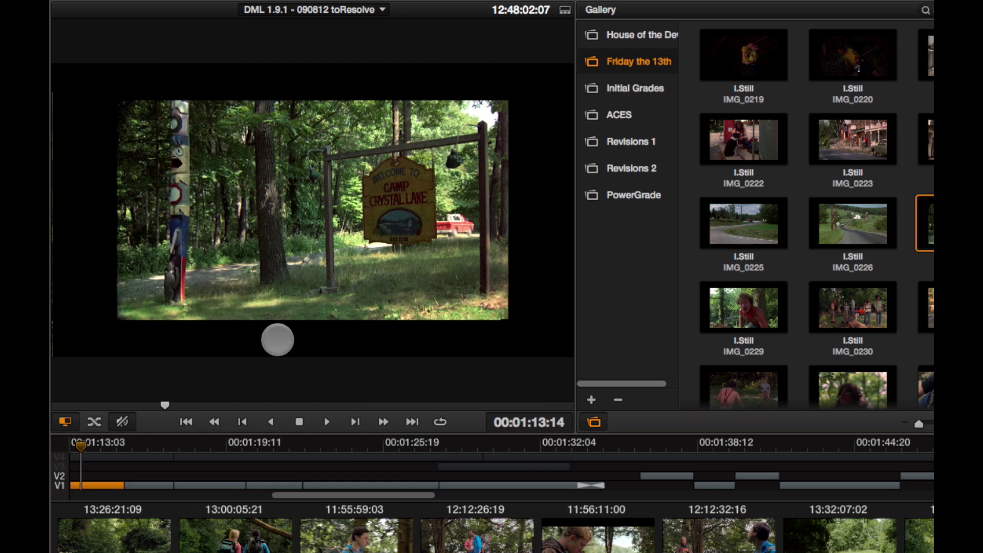
right_click(311, 315)
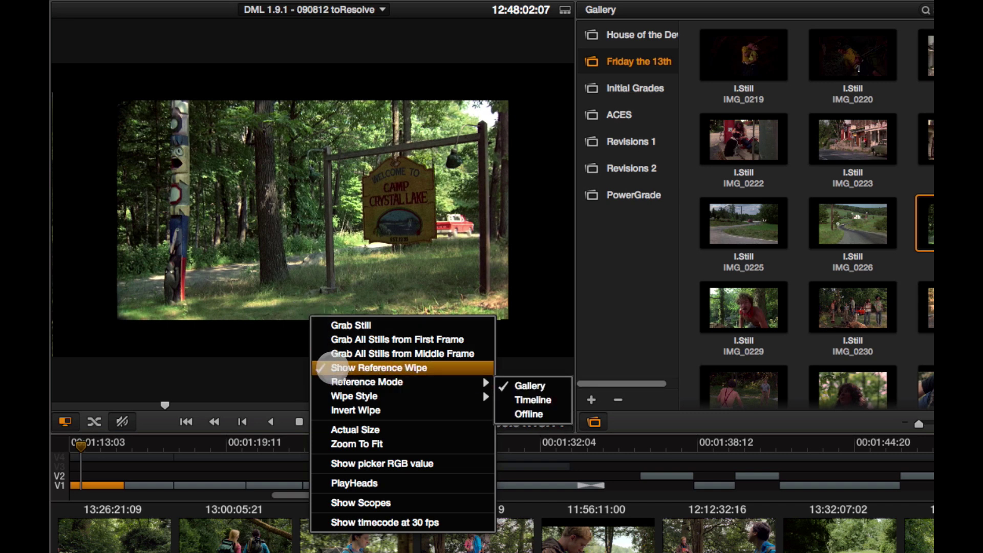
left_click(330, 367)
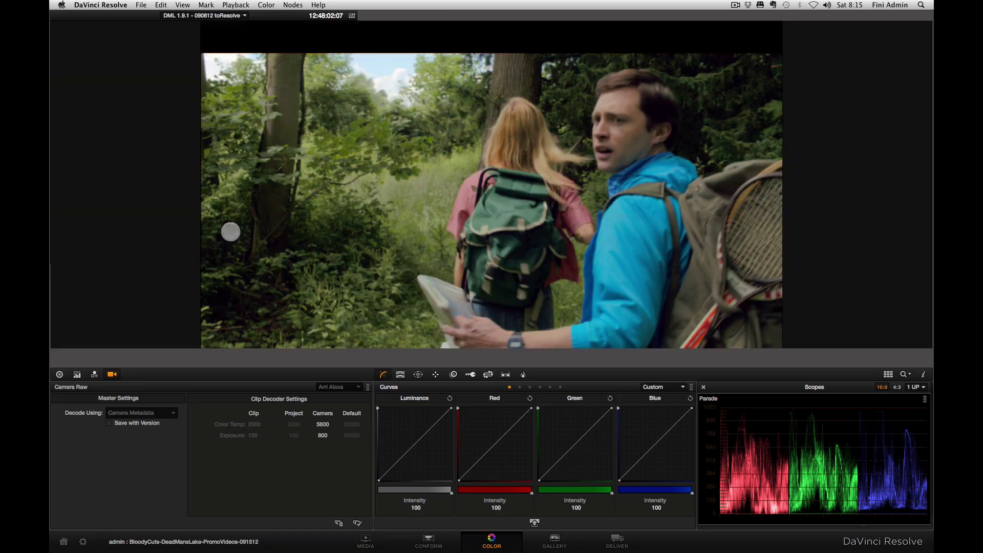
Compare the shot and the reference still in the enlarged viewer and Parade scope by toggling the reference wipe, finishing with it off
right_click(407, 226)
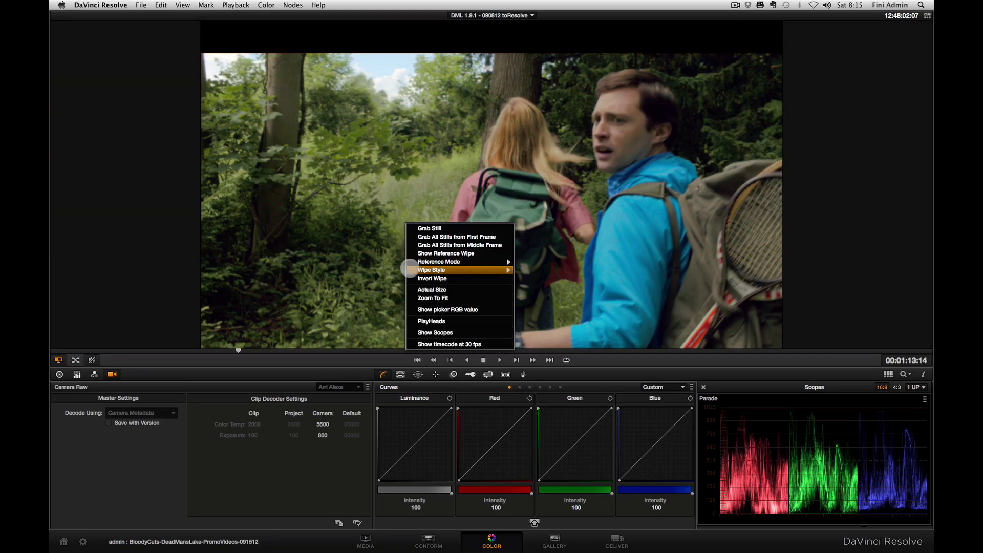
left_click(412, 253)
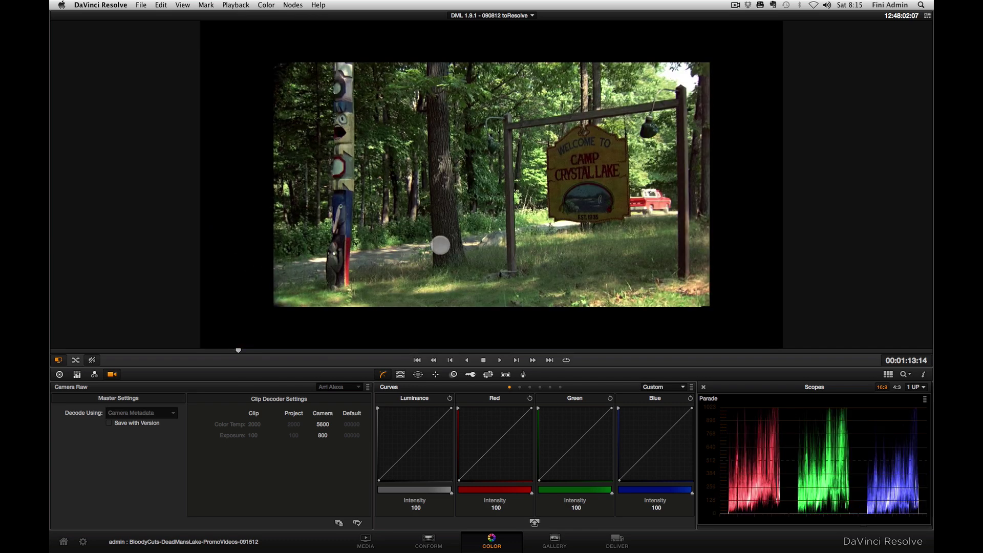
right_click(423, 251)
left_click(439, 273)
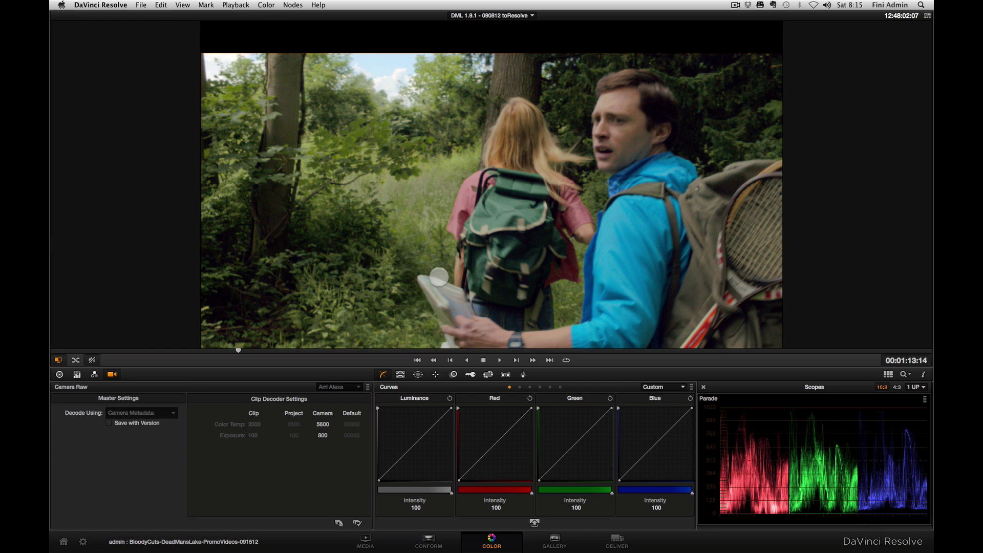
right_click(437, 276)
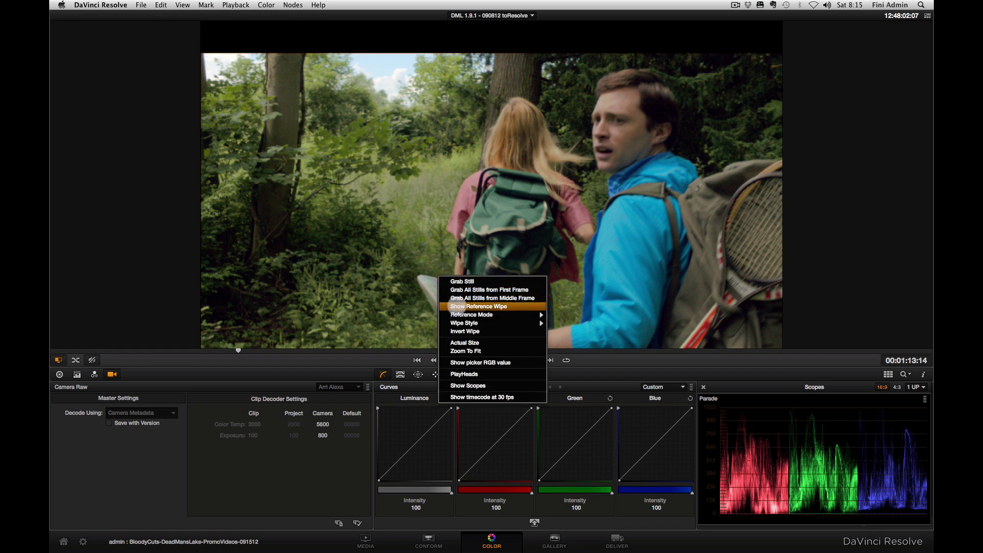
left_click(455, 305)
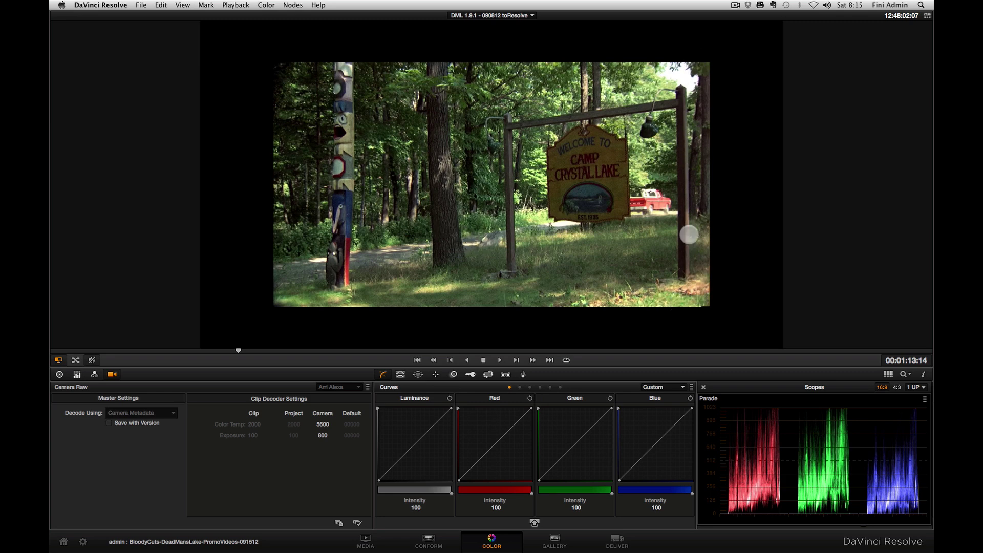
right_click(434, 235)
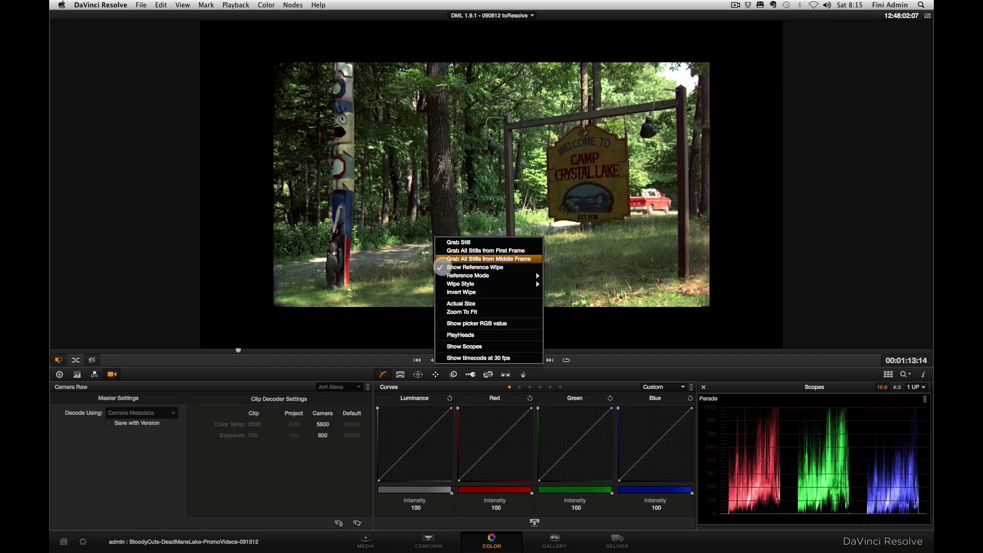
left_click(451, 272)
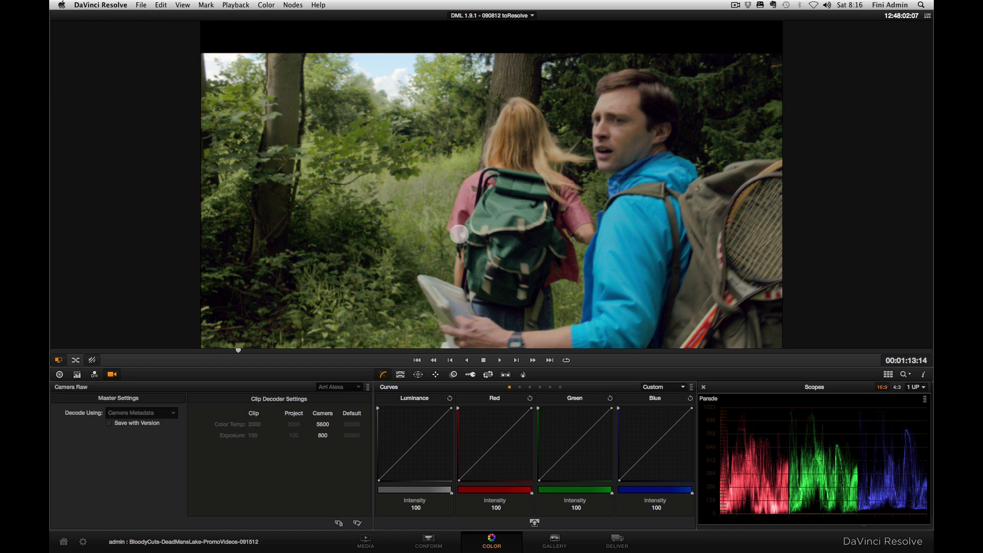
Switch the shot back through two previous grade versions to the Sky Clipped version
right_click(378, 272)
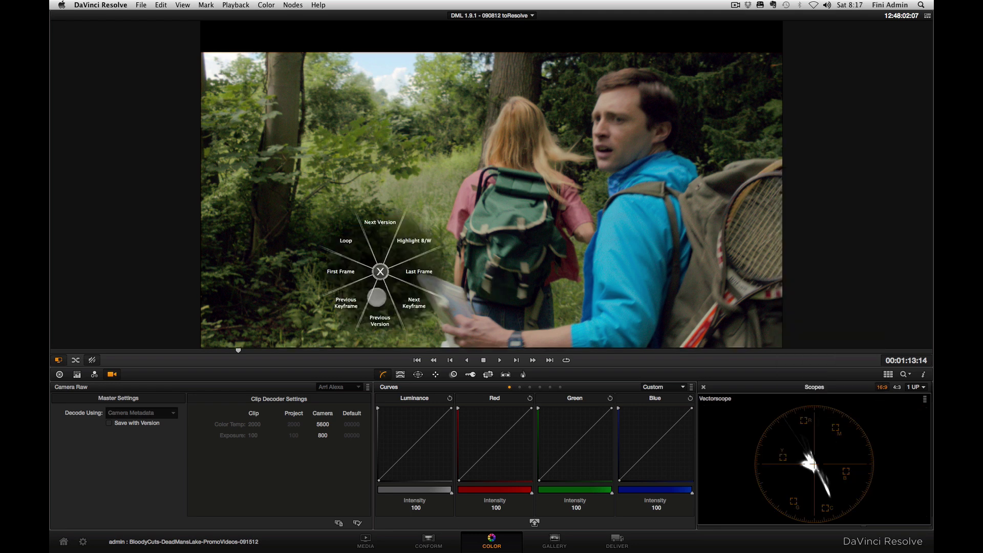
left_click(373, 314)
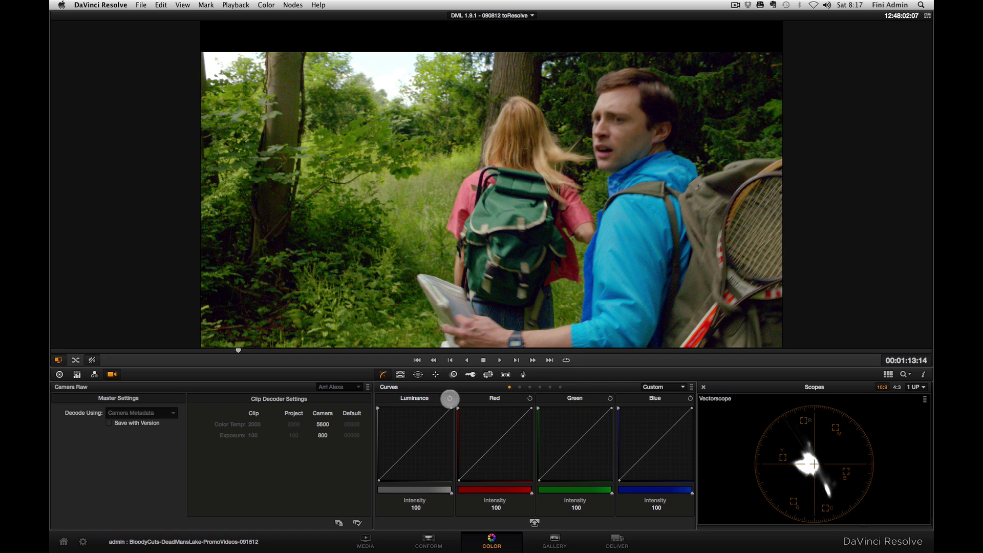
right_click(314, 459)
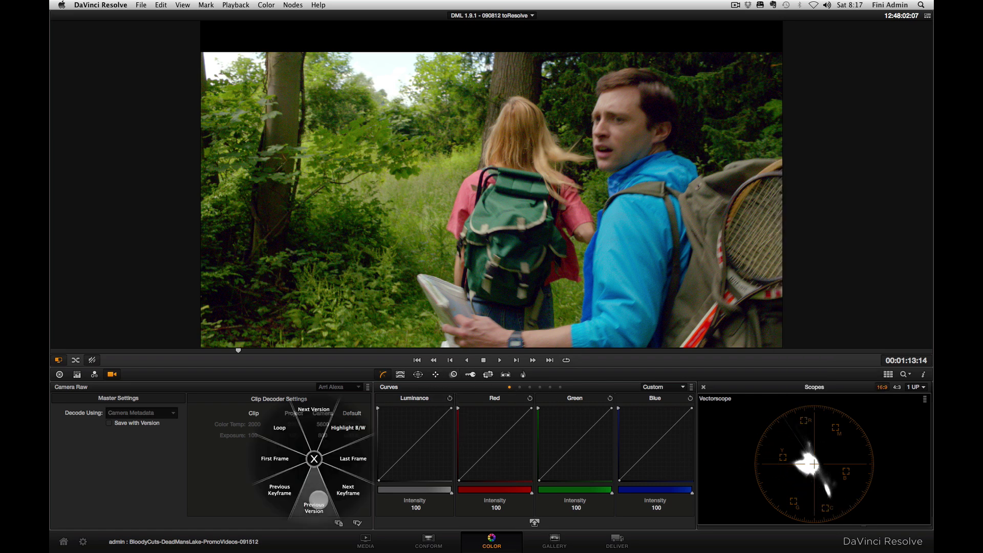
left_click(317, 496)
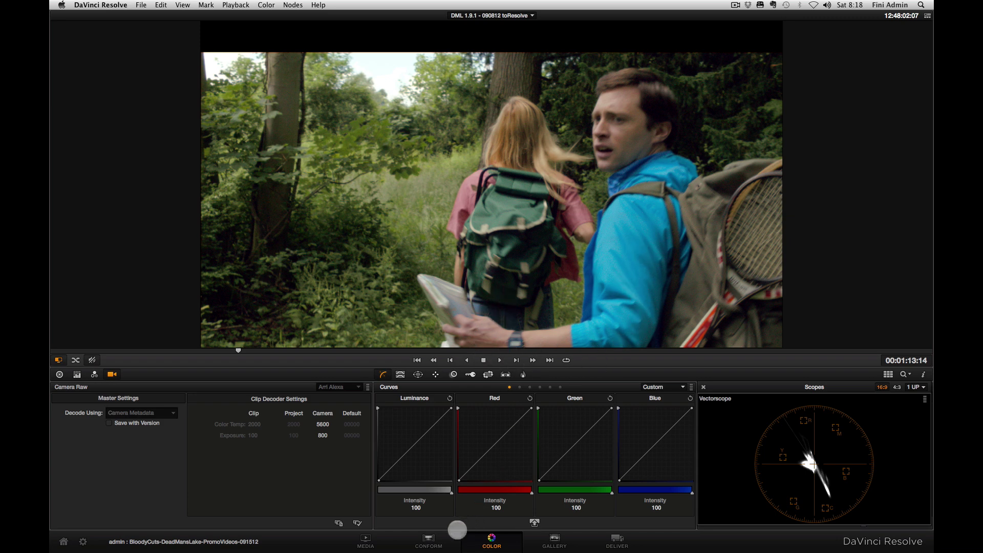
Restore the standard viewer layout and widen the viewer by narrowing the Gallery
key("alt+f")
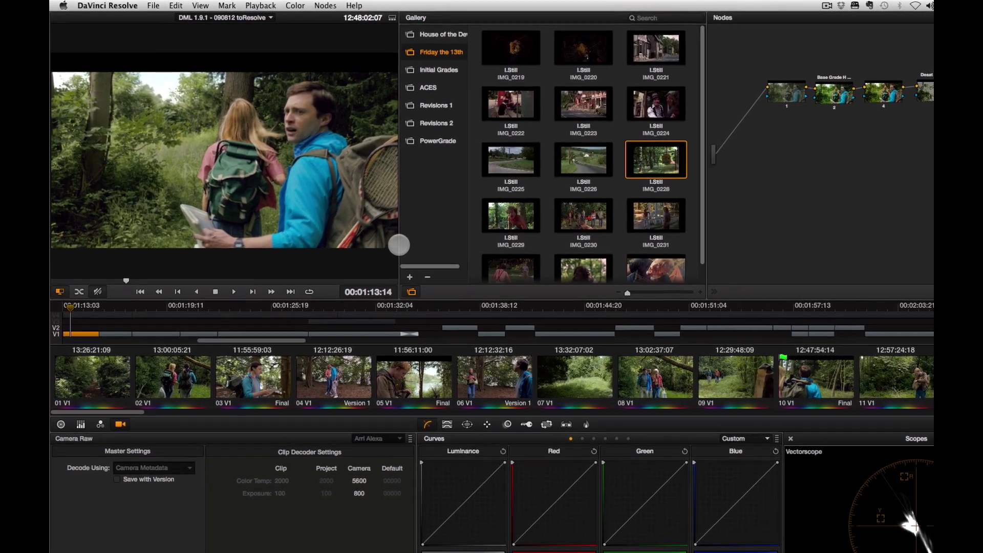
left_click_drag(399, 245, 515, 238)
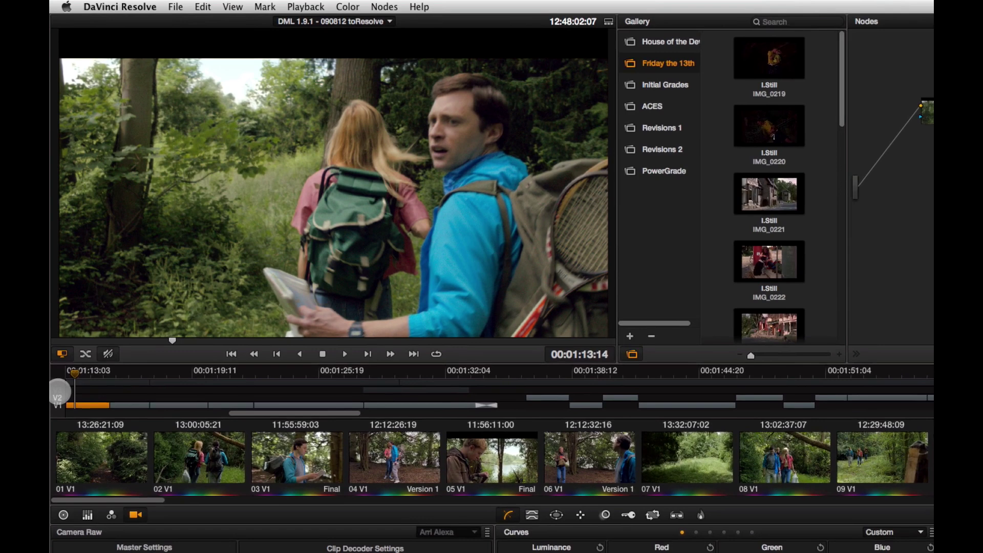
Turn video tracks V3 and V4 on in the mini-timeline and disable both again
left_click(60, 376)
left_click(62, 406)
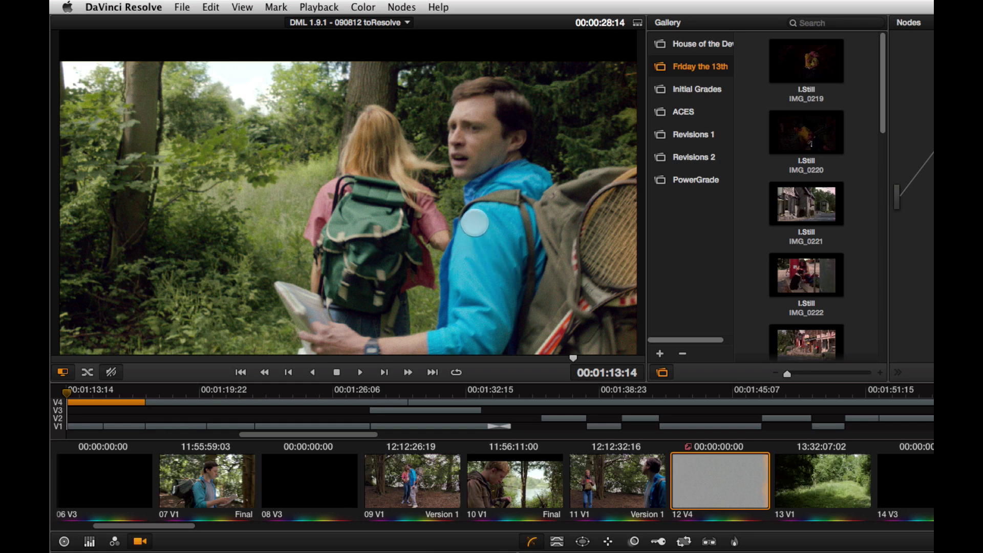
left_click(109, 400)
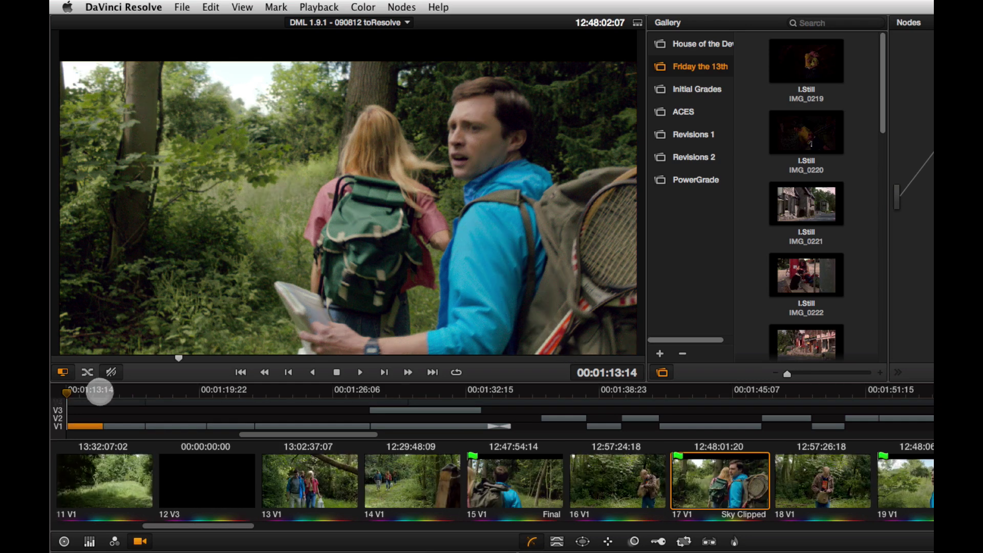
left_click(58, 411)
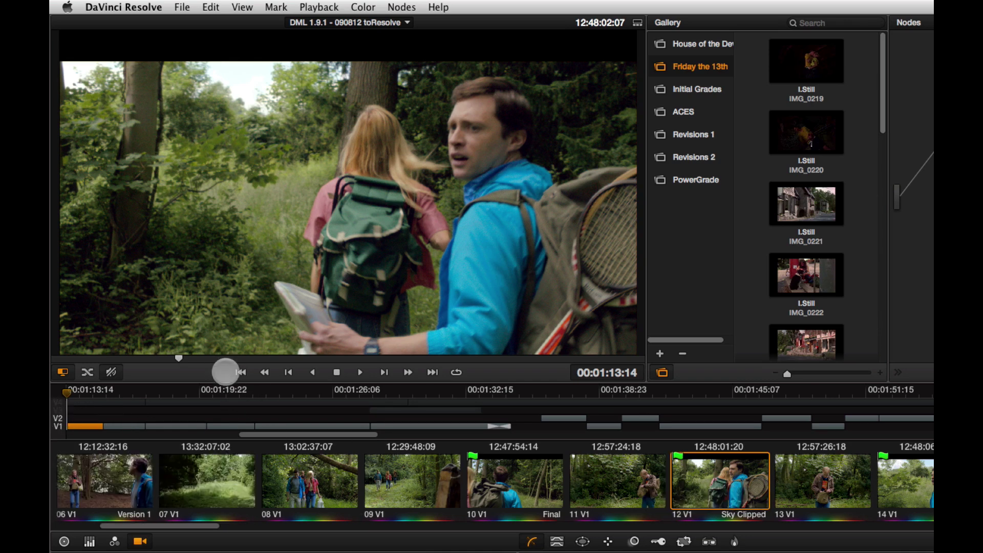
Play the current shot forward and in reverse, stop playback, and open the Conform page
key("space")
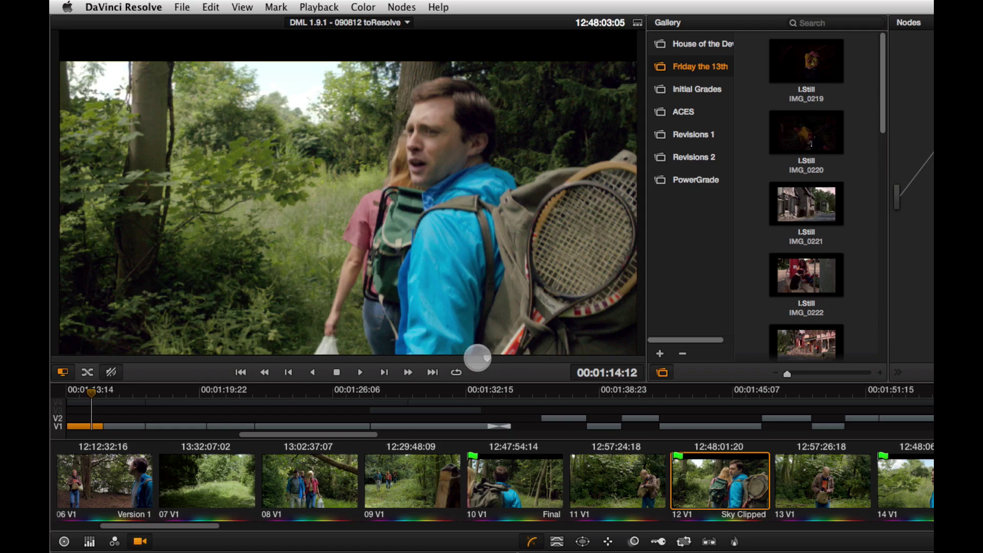
left_click(312, 372)
key("space")
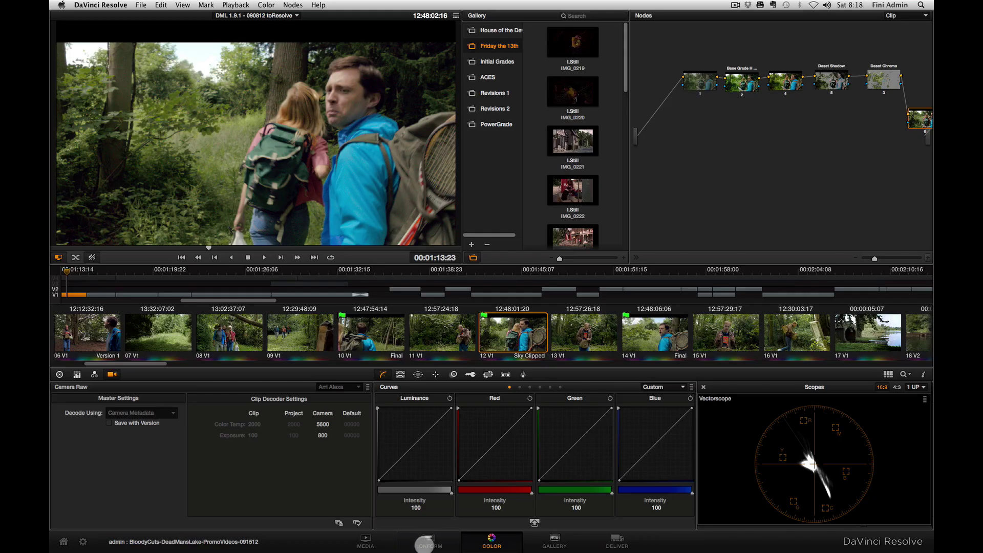
left_click(429, 542)
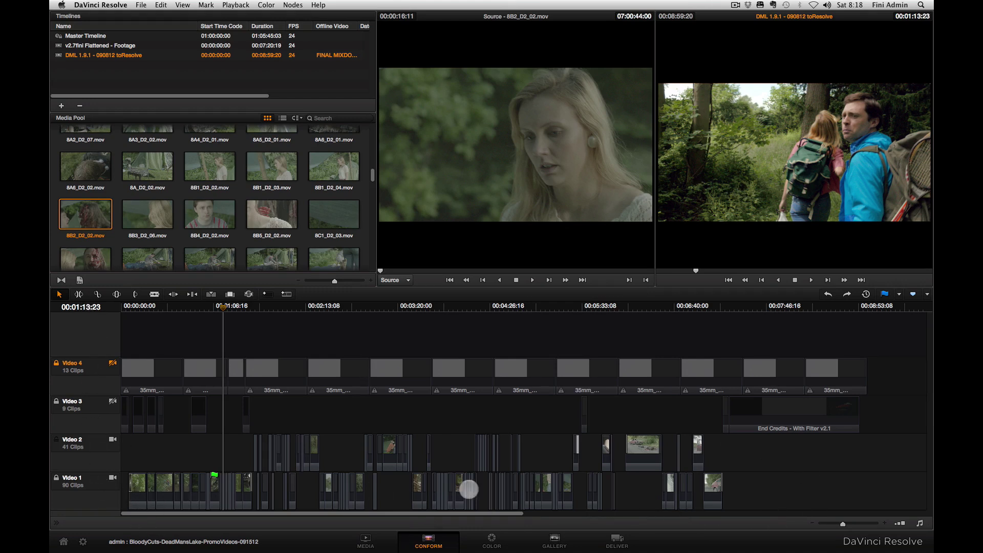
Scrub closely through the opening shots on Video 1 and the first clips on Video 2, up to 00:01:46:16
key("super+equal")
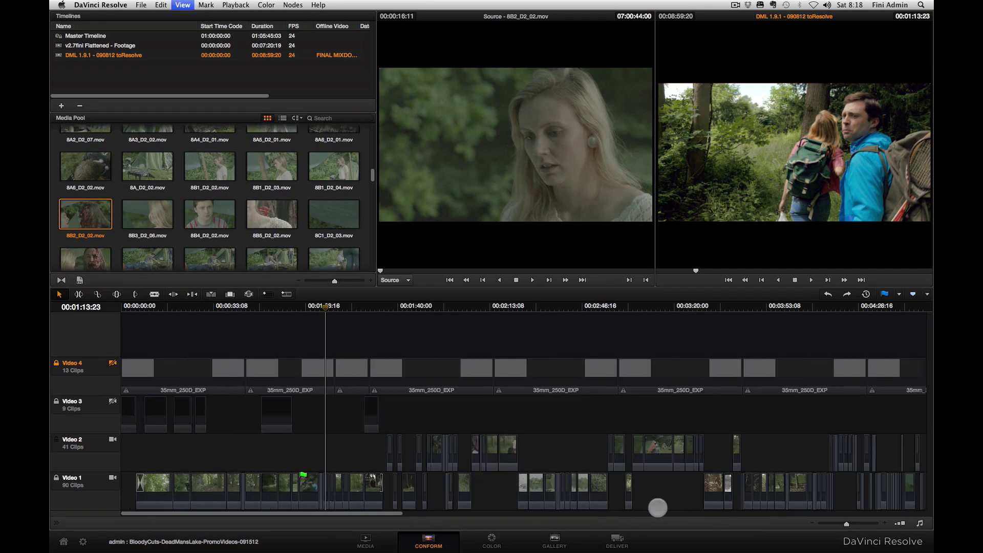
key("super+equal")
left_click(502, 305)
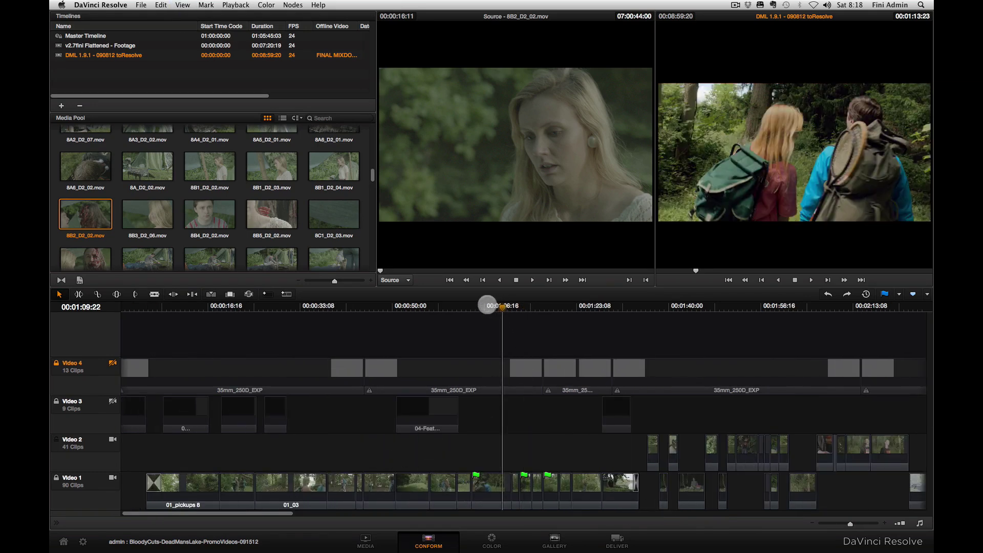
left_click(487, 306)
left_click(228, 448)
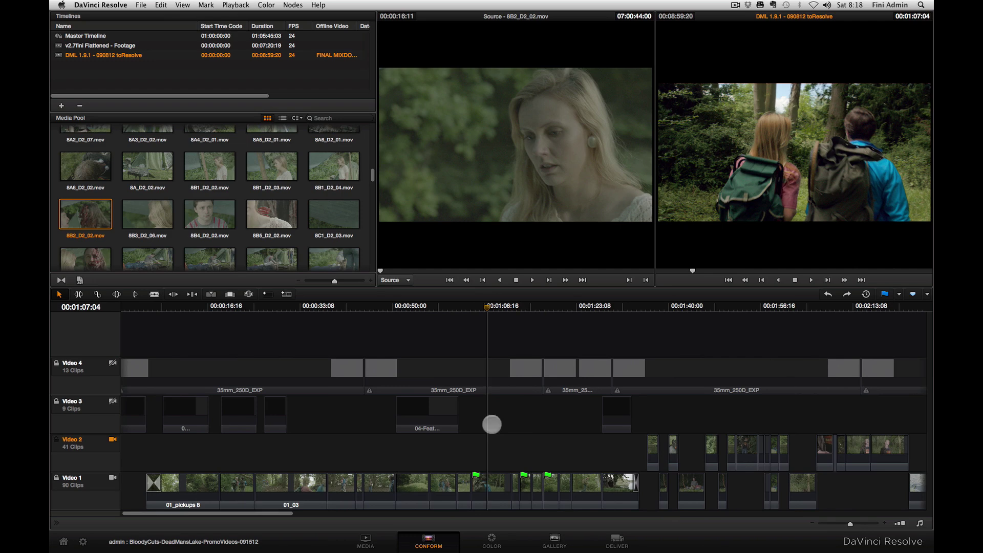
left_click(654, 306)
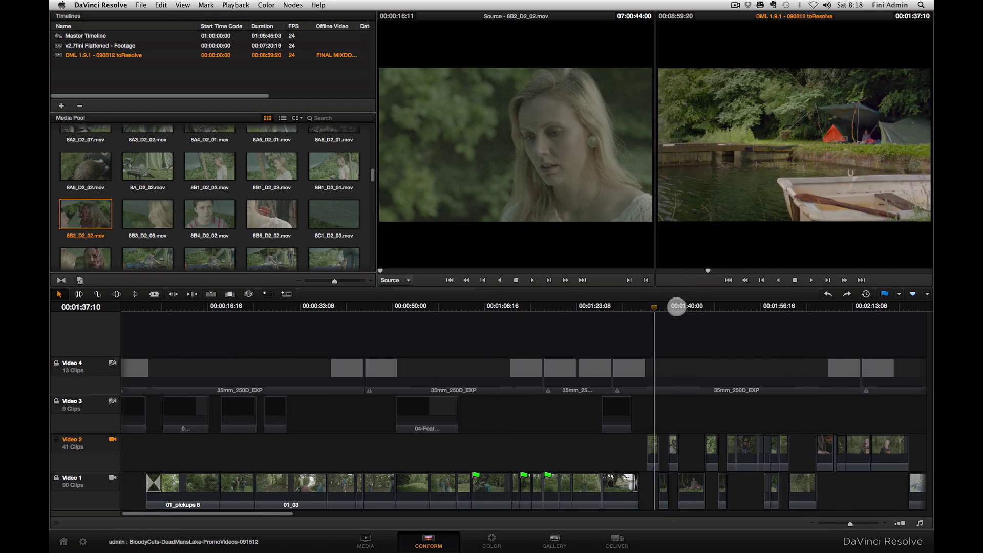
left_click_drag(676, 306, 674, 305)
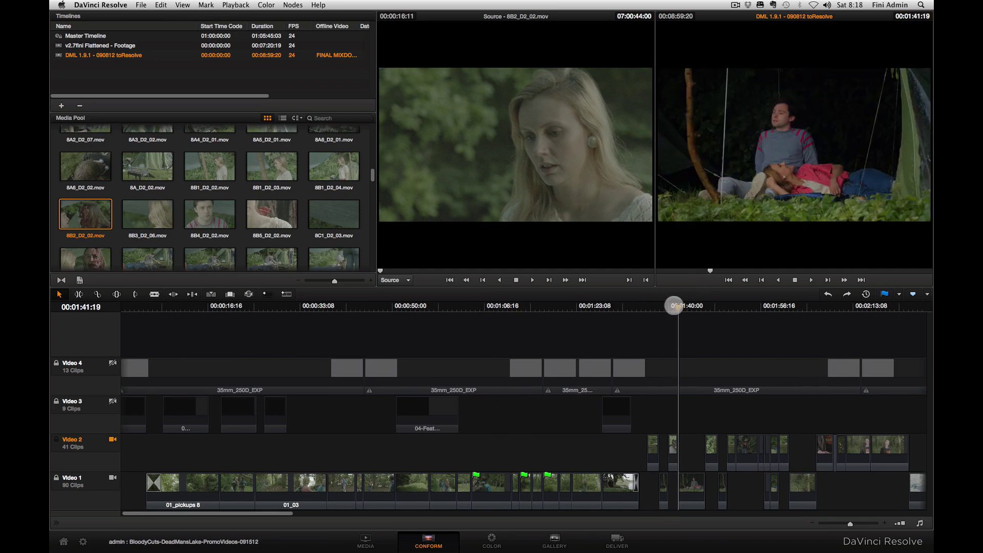
left_click(709, 308)
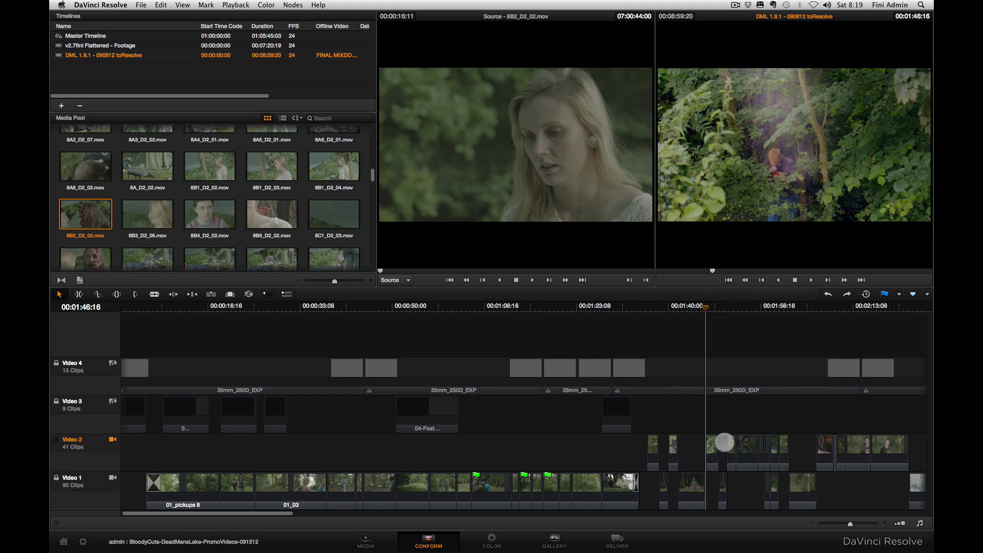
Display the entire timeline and scrub to the wrecked-car shot on Video 2 at about 00:06:19
key("shift+z")
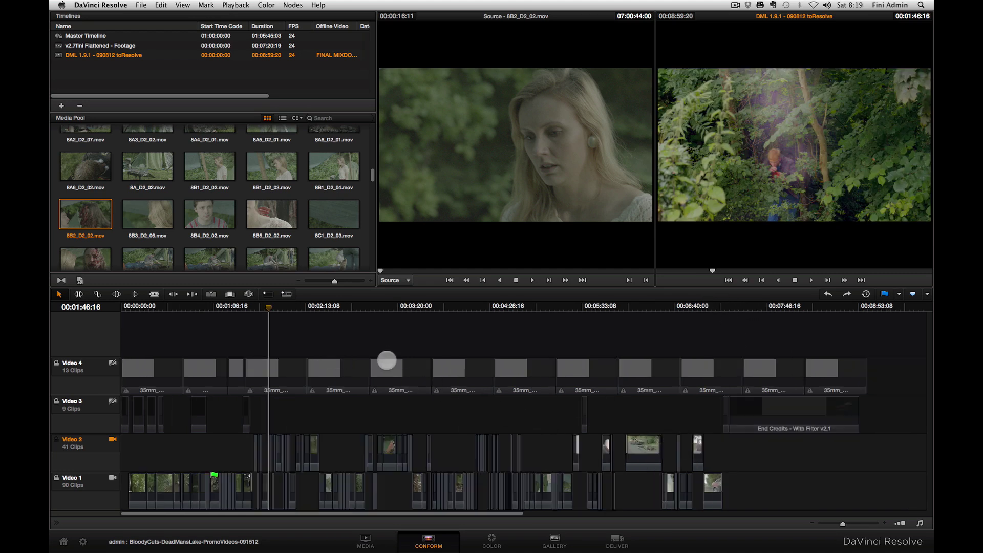
left_click(638, 309)
left_click(647, 309)
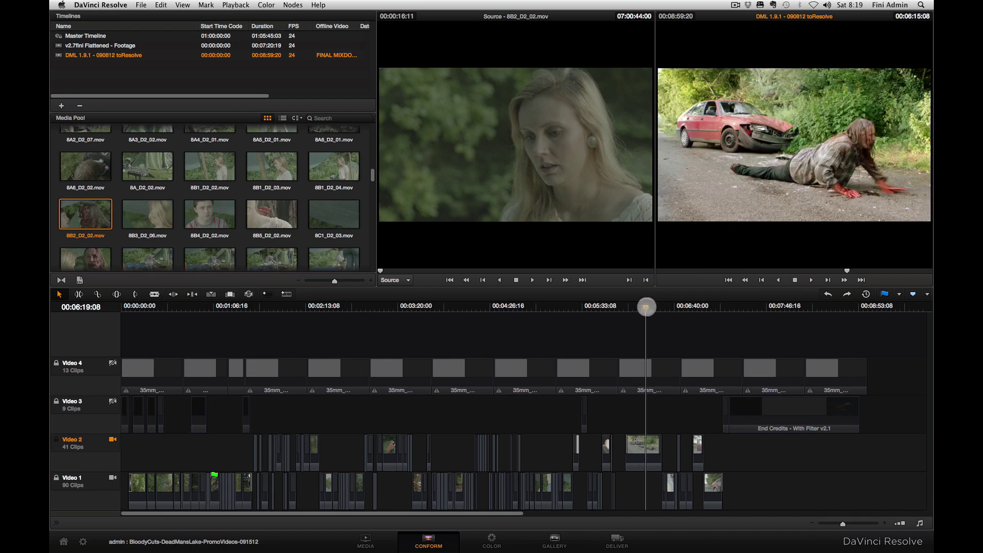
left_click_drag(647, 307, 646, 308)
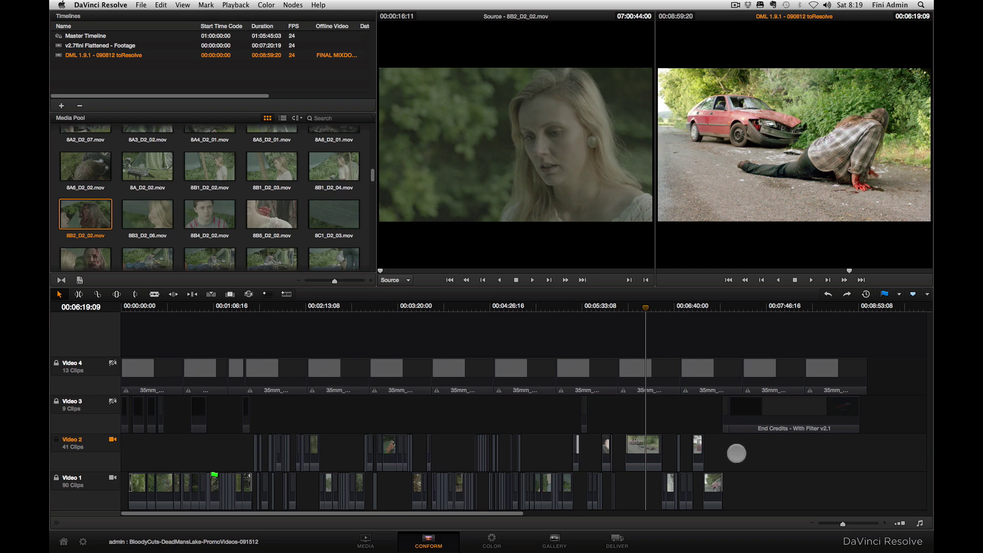
Turn on track Video 3 and place the playhead on the Dead Man's Lake title at 00:01:29:20
left_click(200, 307)
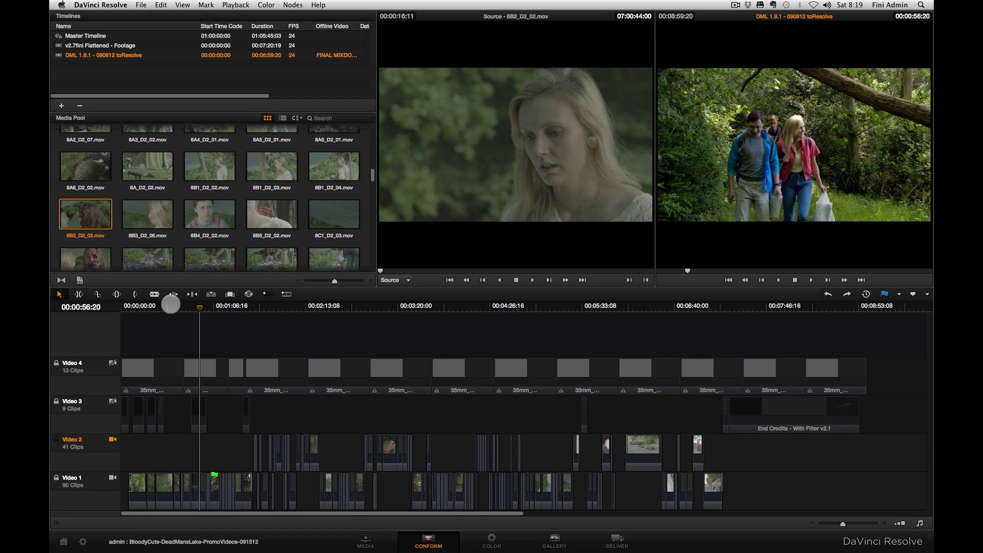
left_click(246, 306)
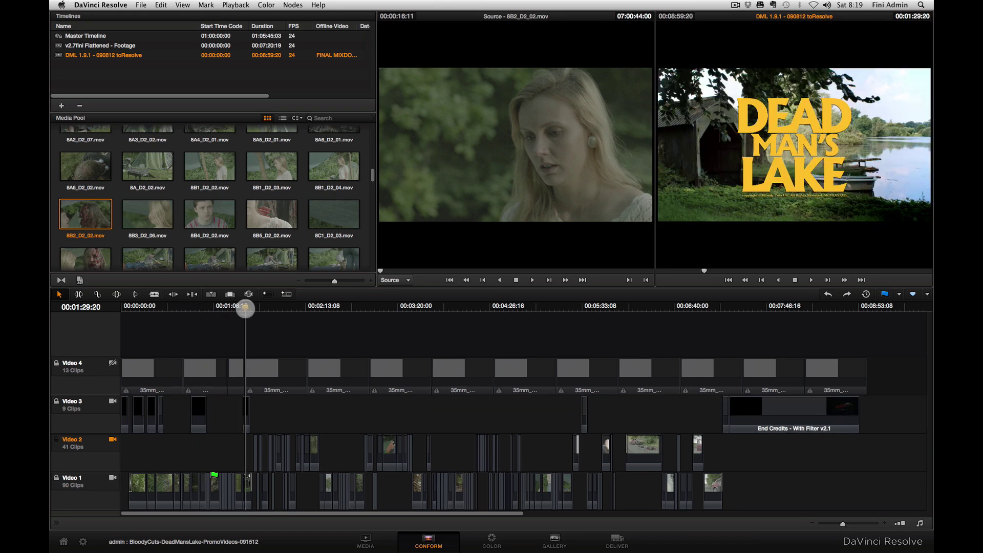
scroll(268, 417, "up", 5)
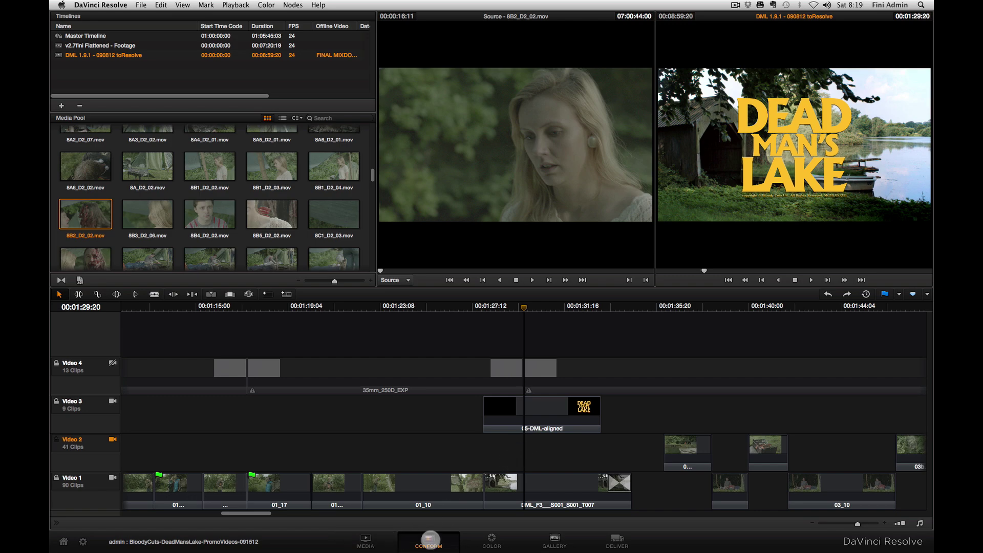
Open the title clip on the Color page and rearrange its nodes so the EXT MATTE sits just below node 1
left_click(491, 541)
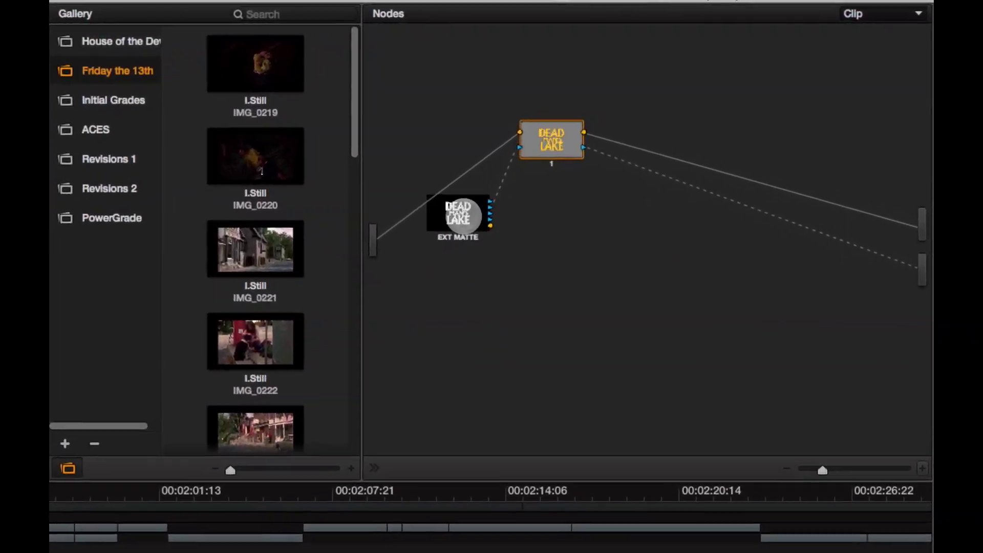
left_click_drag(464, 215, 472, 239)
left_click_drag(523, 147, 505, 145)
left_click_drag(448, 260, 451, 257)
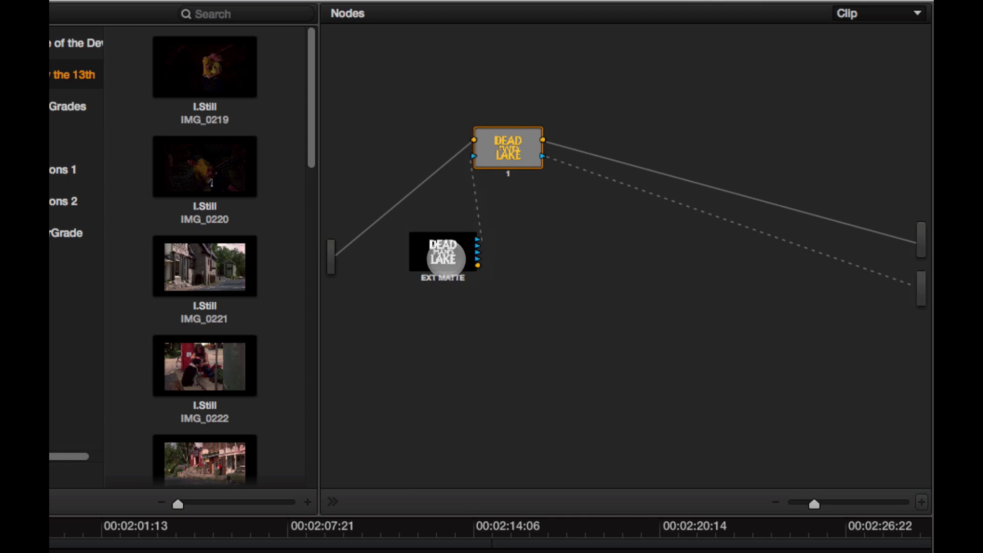
left_click_drag(446, 259, 436, 254)
left_click_drag(515, 140, 524, 140)
left_click_drag(431, 256, 446, 250)
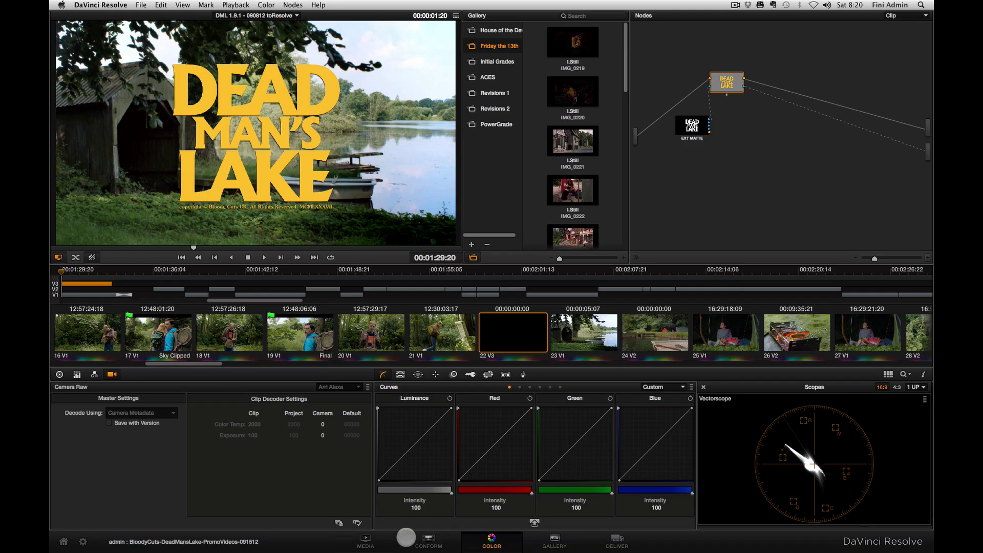
Return to the Conform page, turn on track Video 4, and scrub back to the Keep Out sign shot at 00:01:25:22
left_click(407, 537)
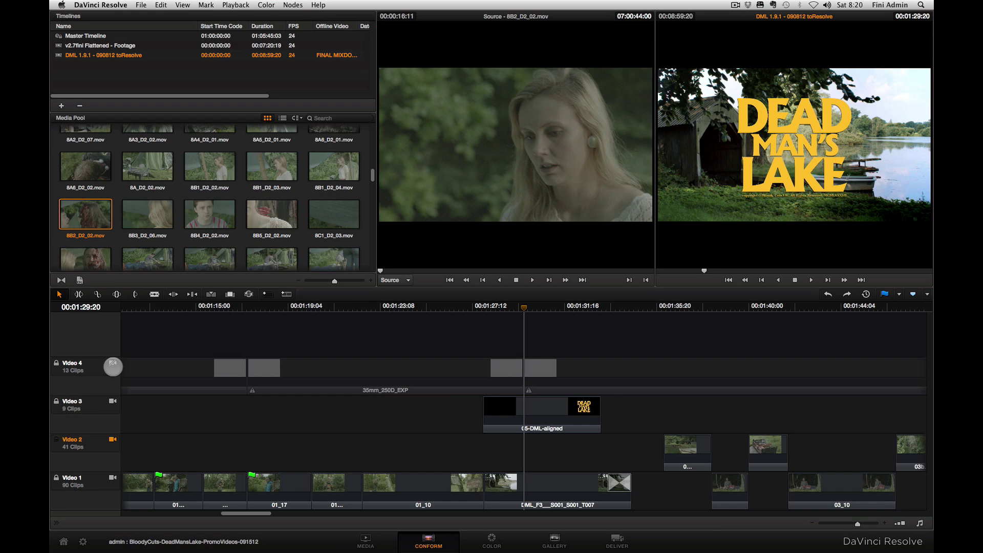
left_click(111, 364)
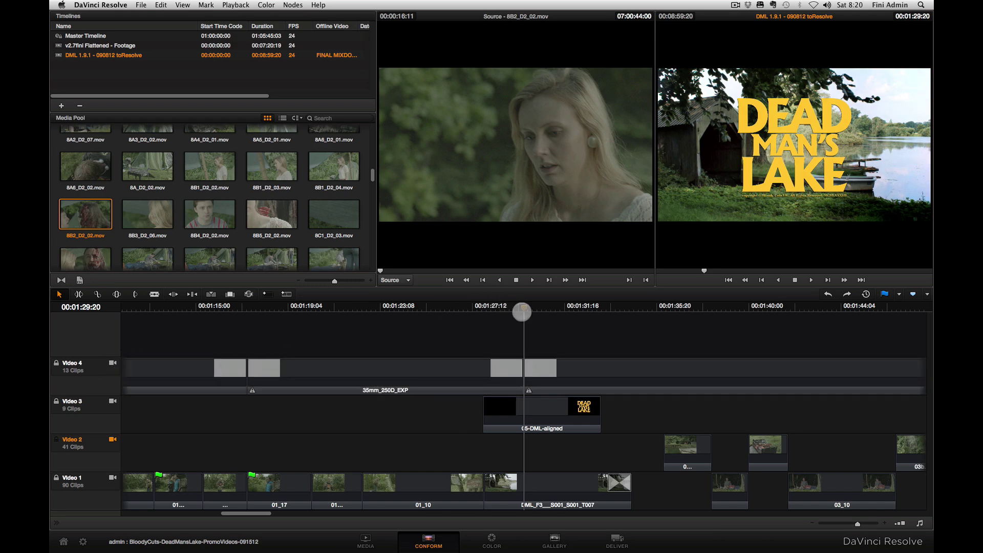
left_click(532, 309)
left_click_drag(534, 308, 377, 314)
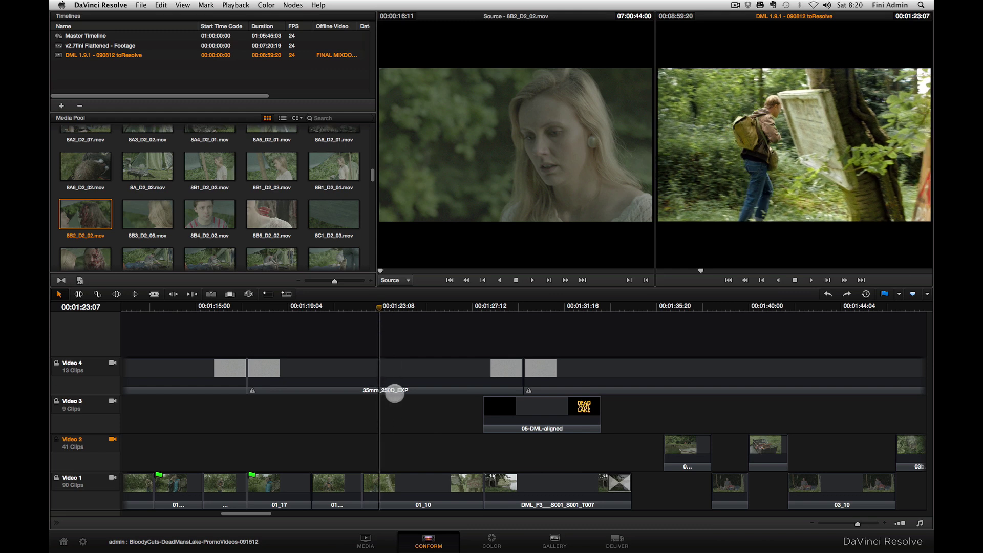
mouse_move(421, 313)
left_mouse_down()
mouse_move(414, 303)
mouse_move(470, 303)
mouse_move(427, 307)
mouse_move(463, 305)
mouse_move(438, 307)
left_mouse_up()
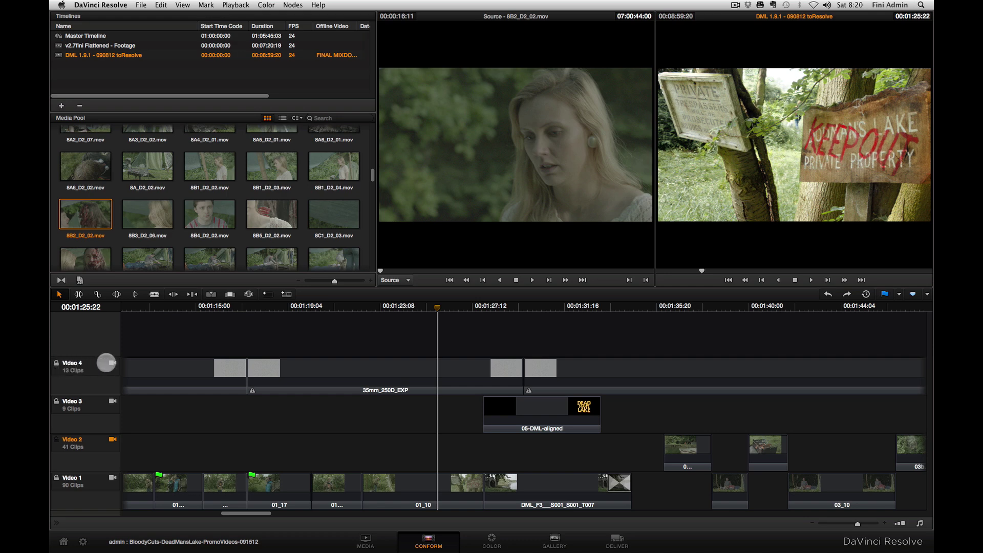
Toggle Video 4 off and on over the Keep Out sign shot and inspect its neighbouring frames up to 00:01:26:07
left_click(112, 364)
left_click(109, 364)
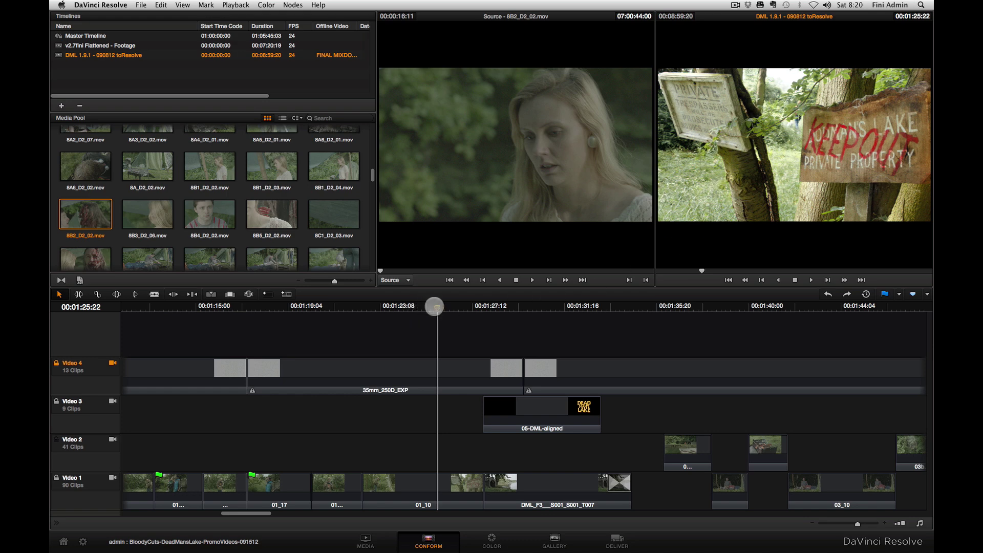
left_click_drag(434, 308, 439, 308)
key("Left")
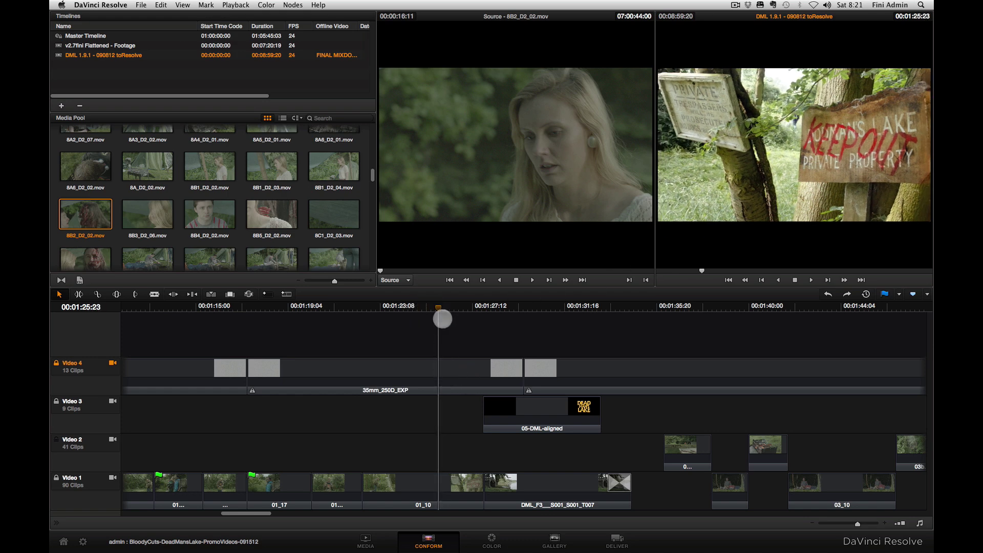
mouse_move(447, 309)
left_mouse_down()
mouse_move(456, 307)
mouse_move(446, 308)
left_mouse_up()
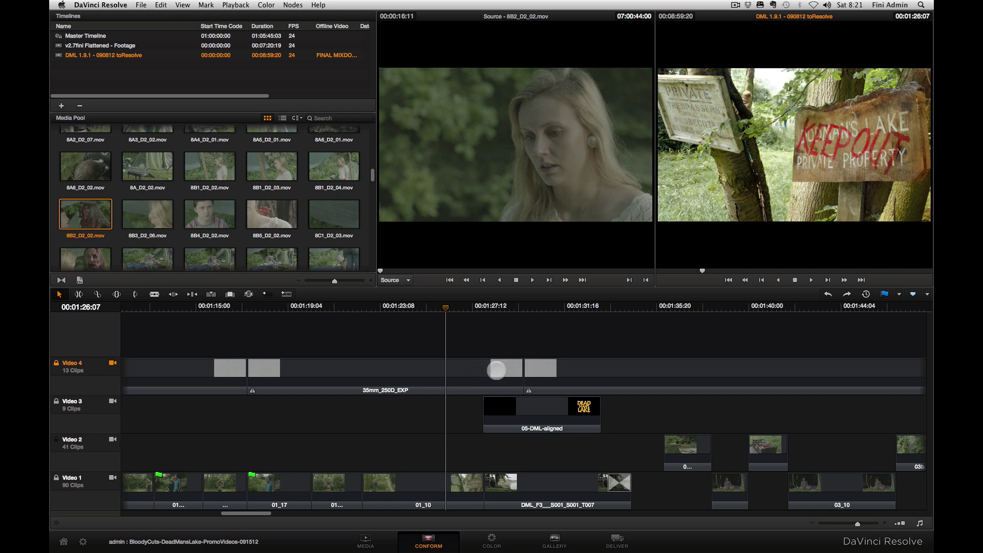
Move the playhead to 00:07:15:07 near the end credits, and disable tracks V3 and V4 on the Color page
key("shift+z")
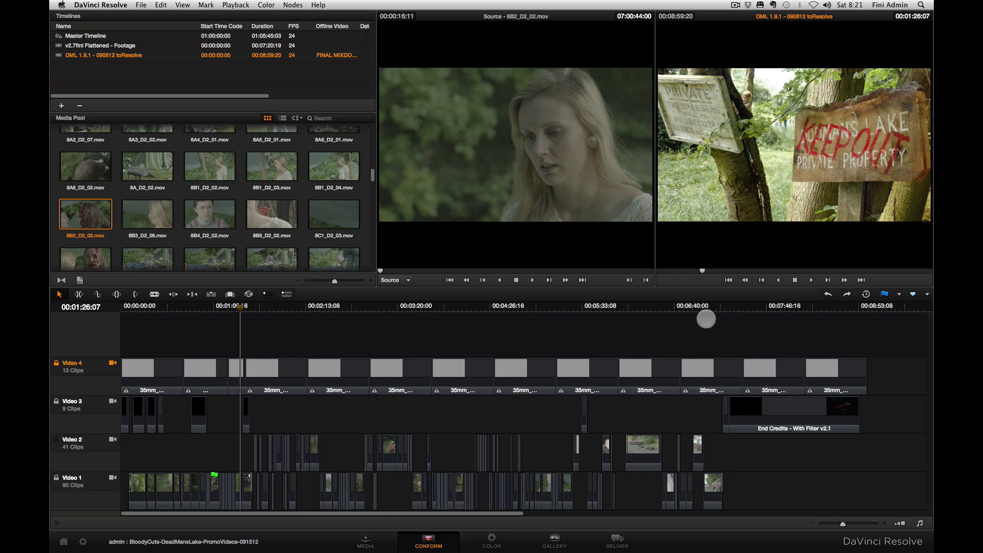
mouse_move(713, 306)
left_mouse_down()
mouse_move(730, 304)
mouse_move(725, 312)
left_mouse_up()
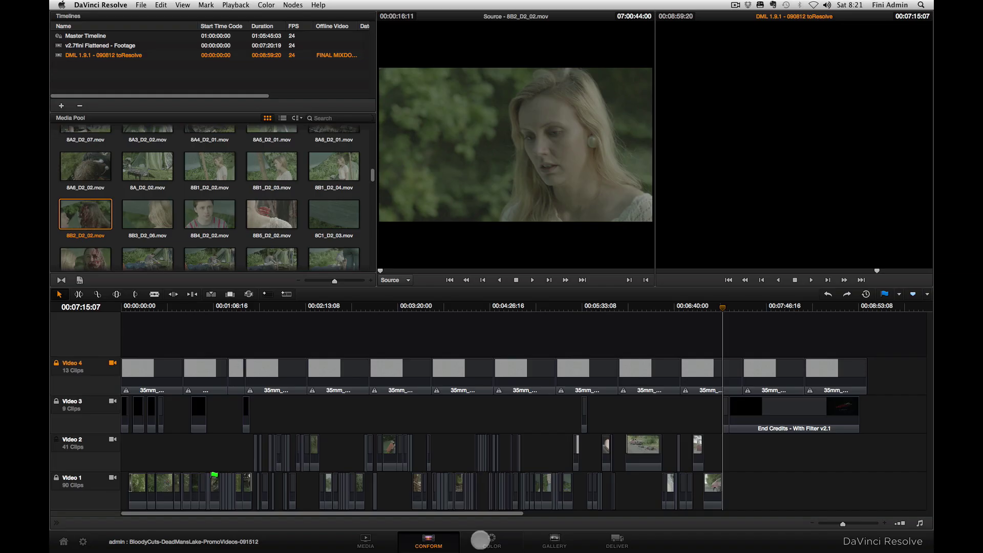
left_click(492, 541)
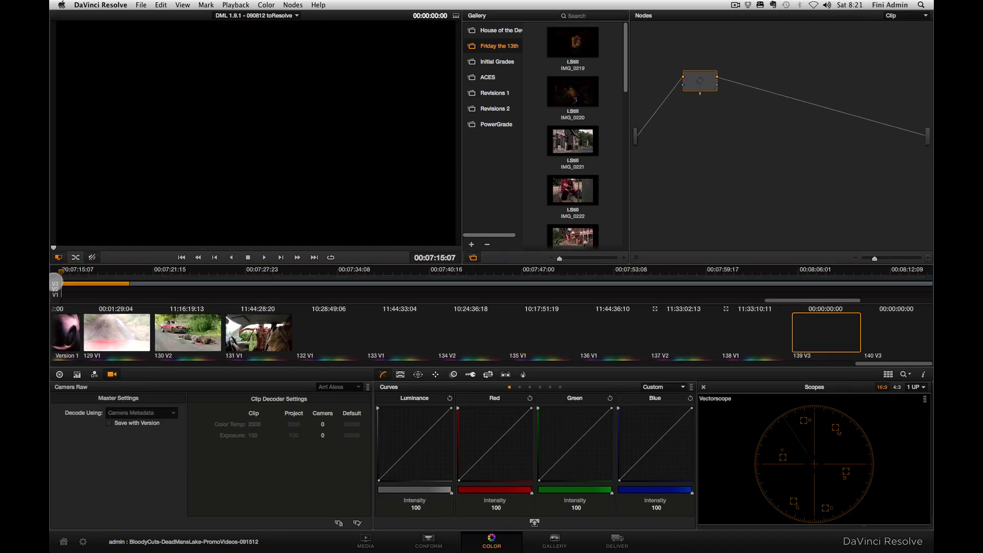
Show the information display, check the System details, and switch back to the Clip details
left_click(925, 375)
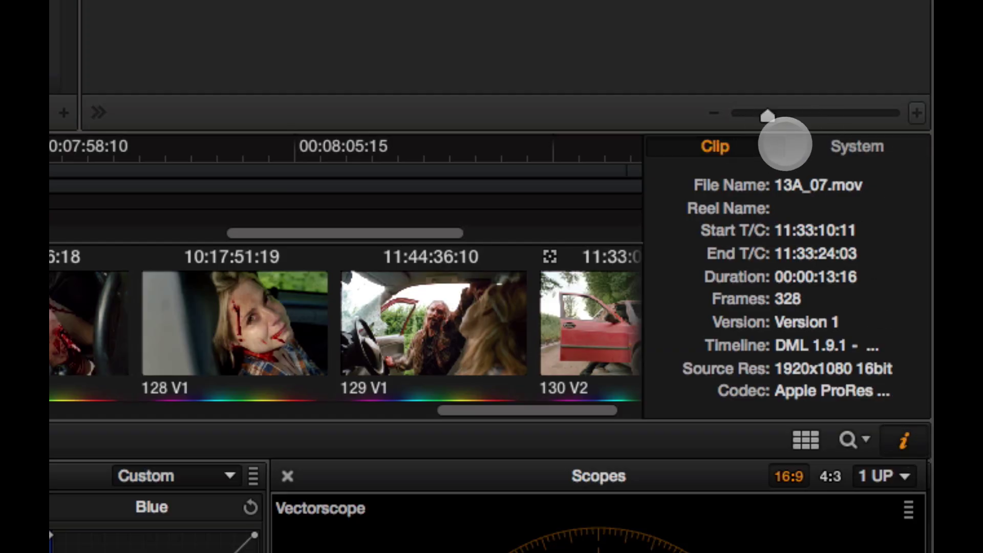
left_click(906, 269)
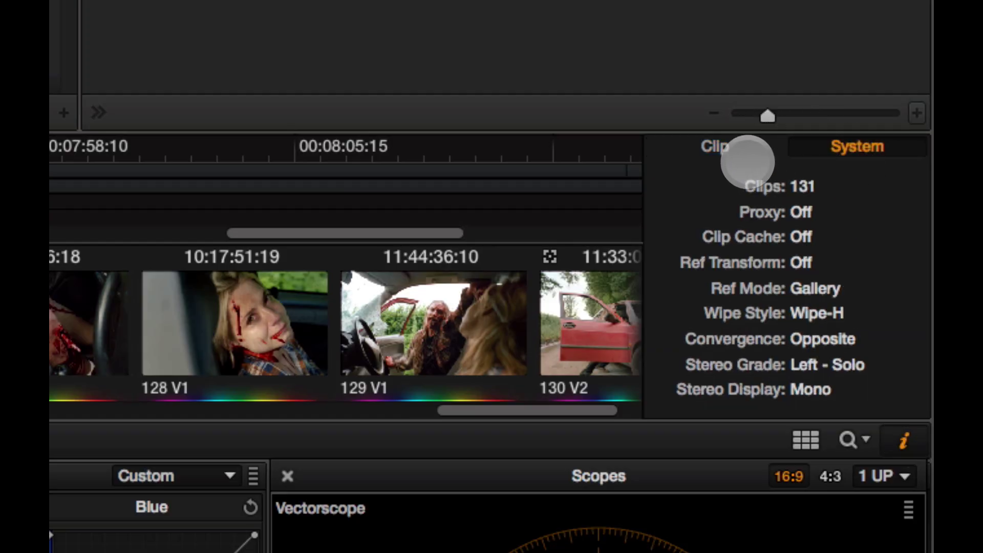
left_click(740, 156)
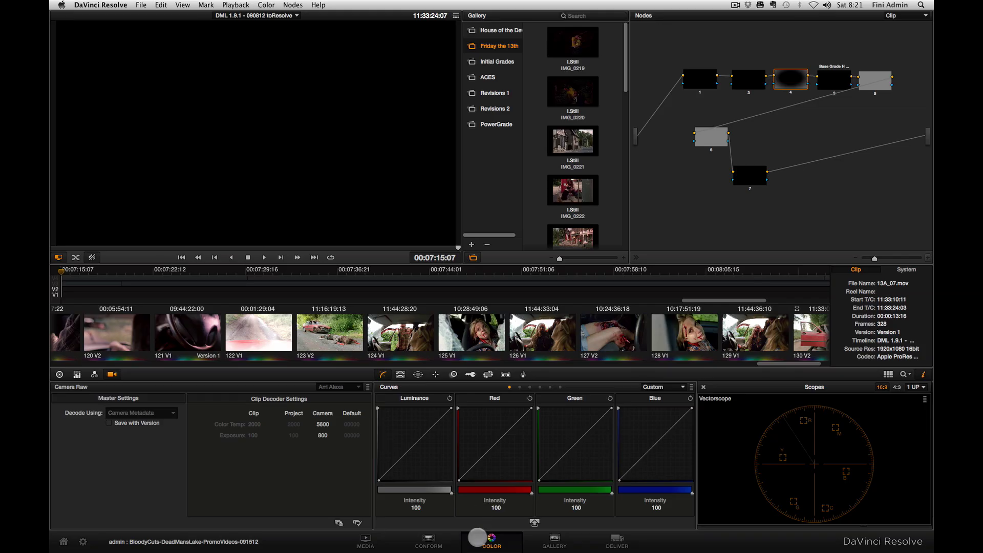
Go to the struggle shot at 00:05:04:11 and compare it on the Color page with all grades bypassed and restored
left_click(428, 542)
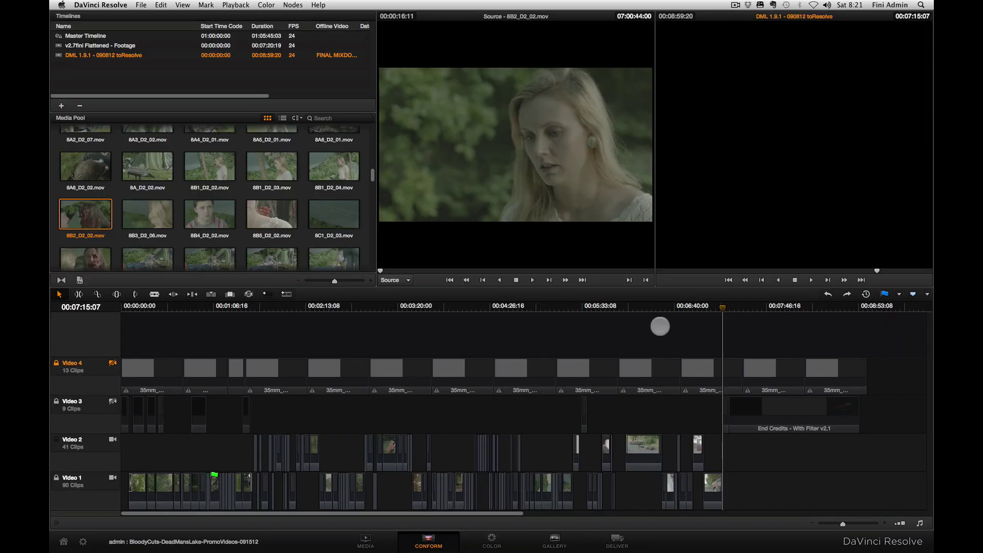
left_click_drag(558, 307, 545, 309)
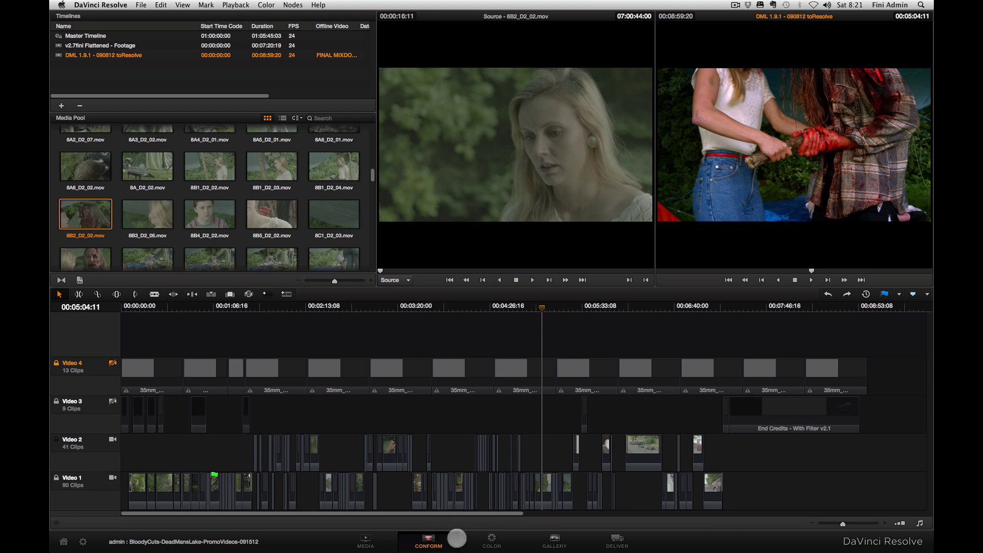
left_click(493, 542)
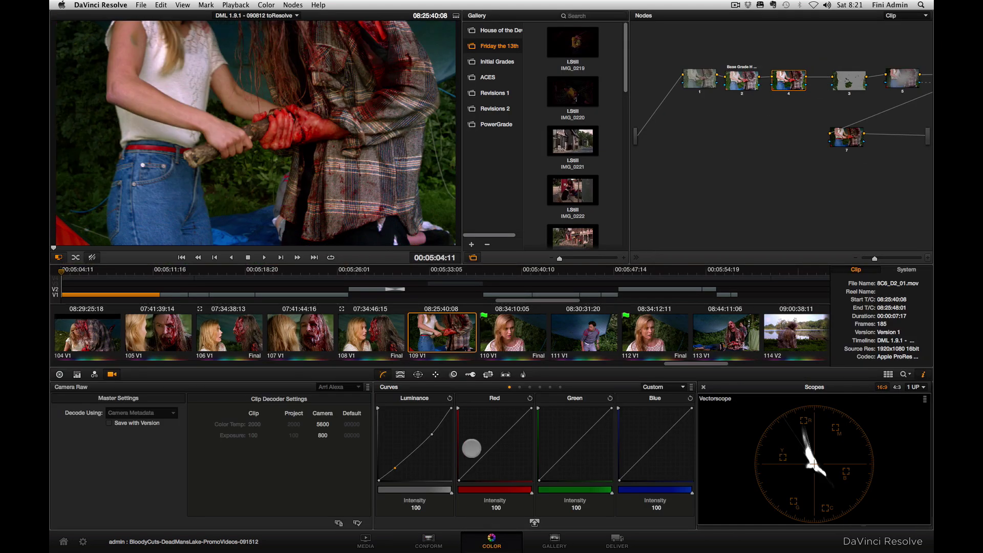
key("shift+d")
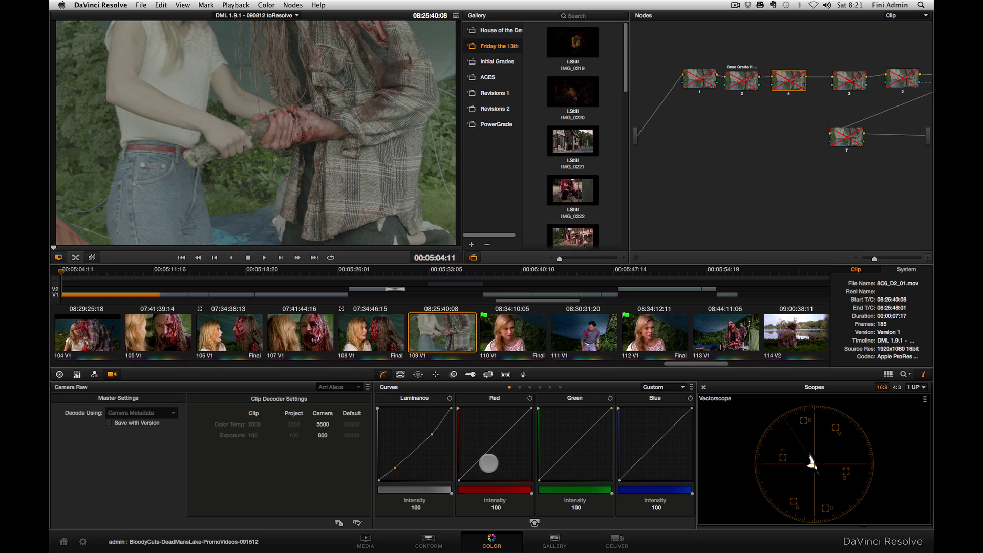
key("shift+d")
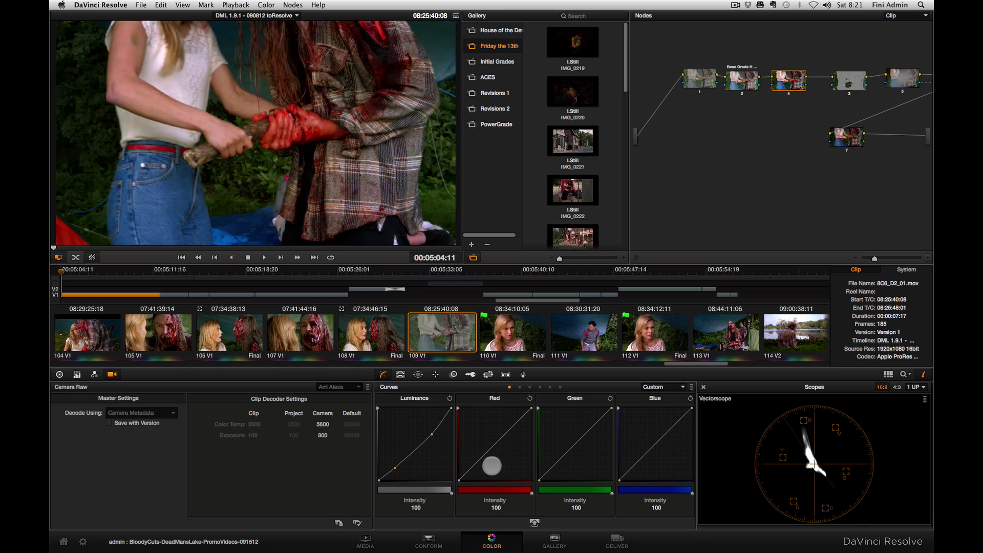
Select clip 110, scrub to 00:05:12:14 within it, and hide the clip information display
left_click(503, 328)
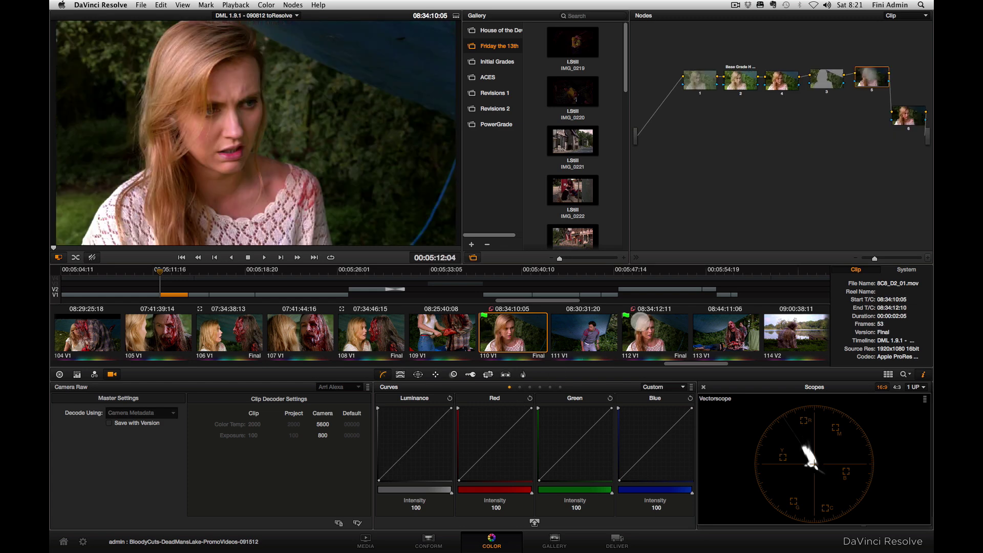
mouse_move(122, 248)
left_mouse_down()
mouse_move(167, 246)
mouse_move(131, 248)
left_mouse_up()
left_click(925, 375)
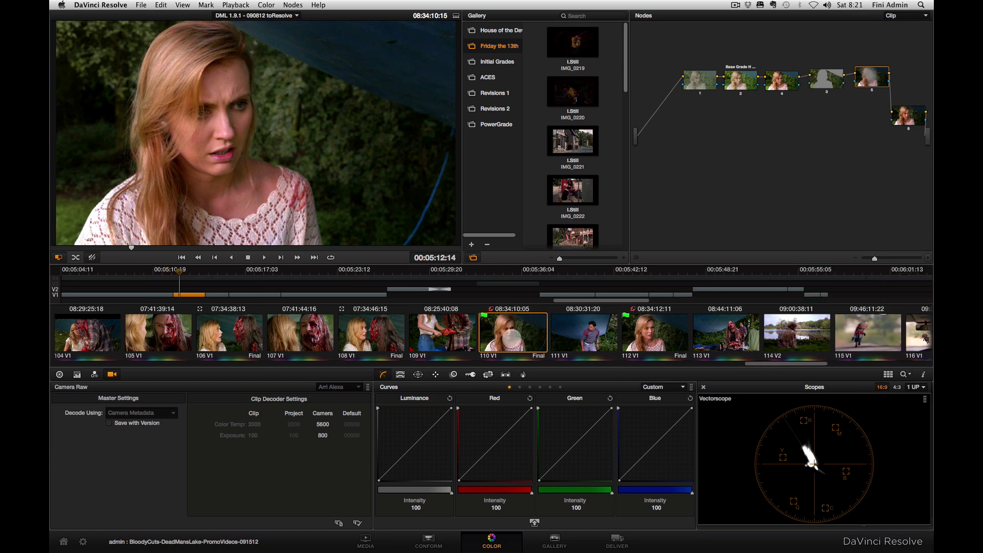
Load the Camera Original remote version on clip 110 and hide the gallery to give the node graph more room
right_click(512, 333)
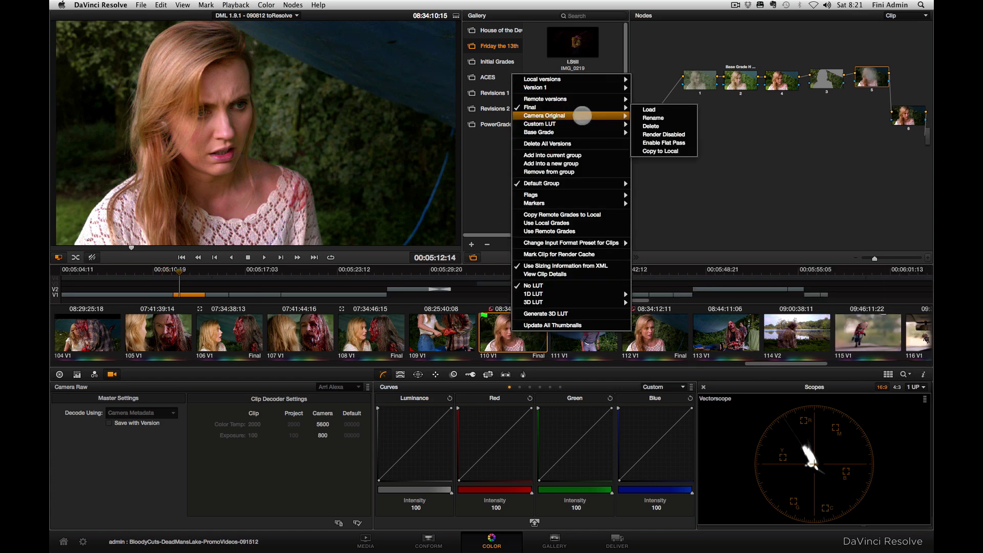
left_click(648, 117)
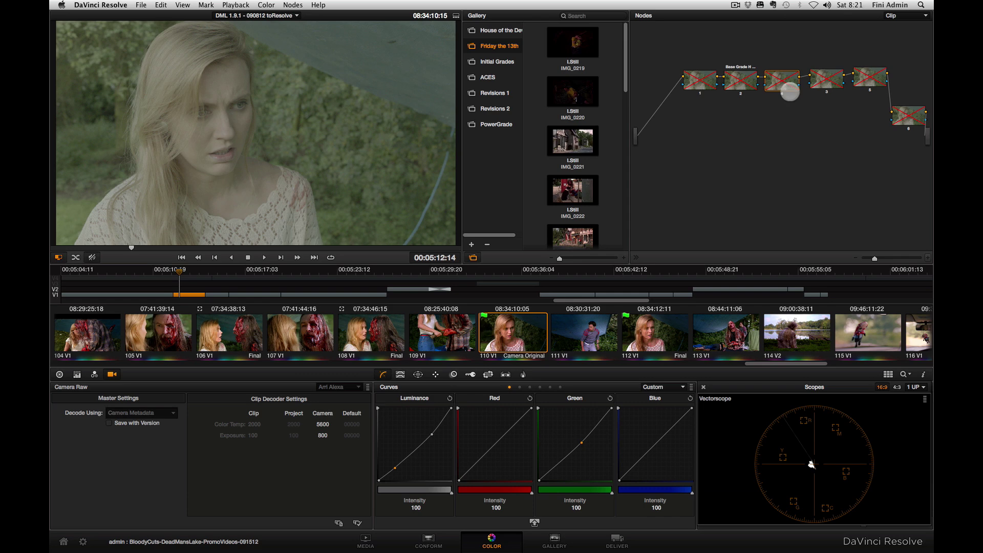
left_click_drag(634, 257, 720, 248)
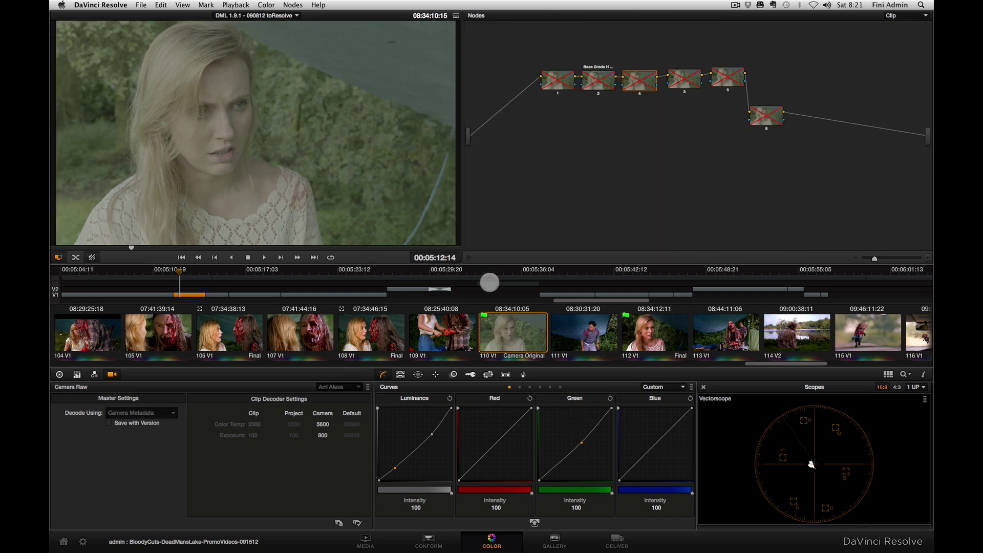
Load the Custom LUT remote version on clip 110 and disable its Base Grade node 2, leaving node 1 on
right_click(509, 336)
mouse_move(565, 117)
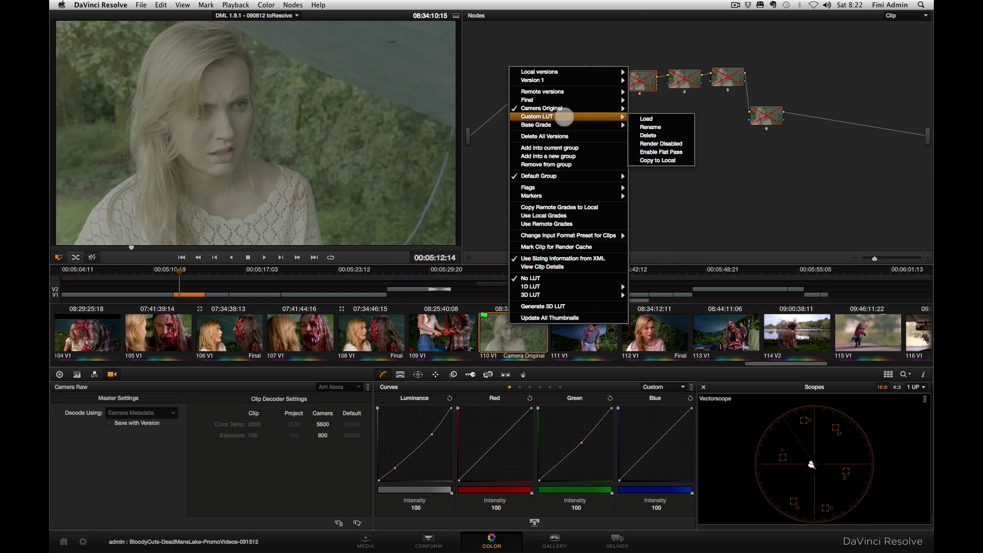
left_click(656, 118)
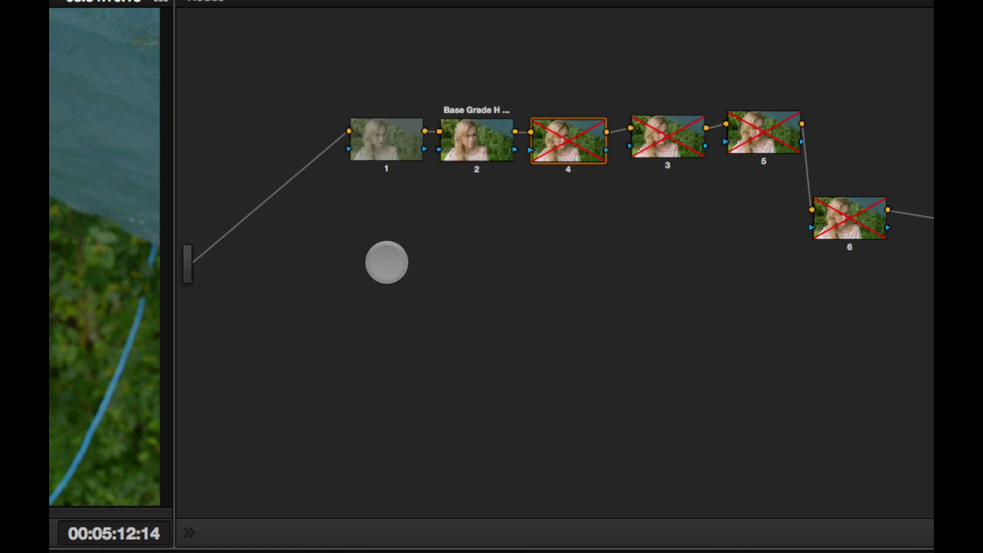
left_click(473, 168)
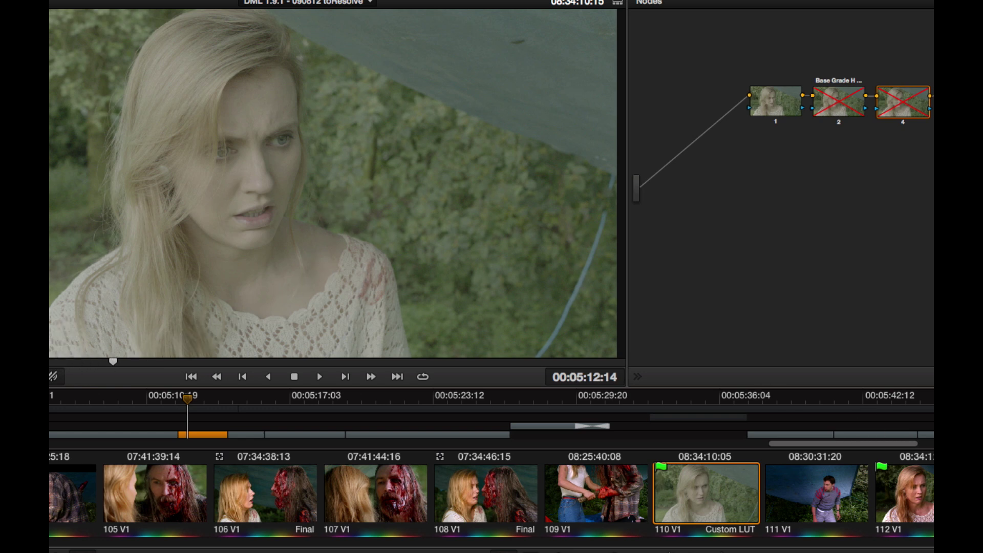
Switch the scope display to the Waveform and check its display options
left_click(907, 312)
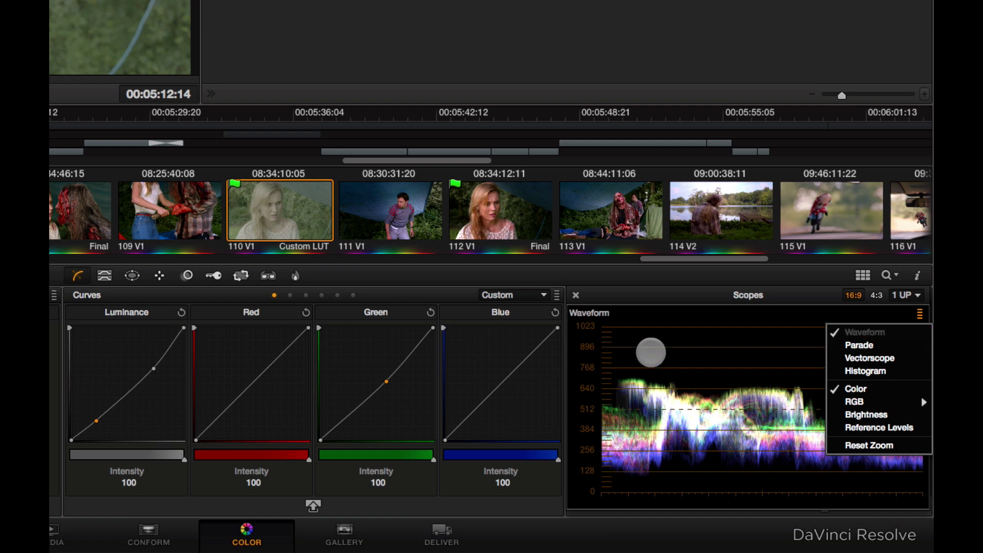
left_click(651, 353)
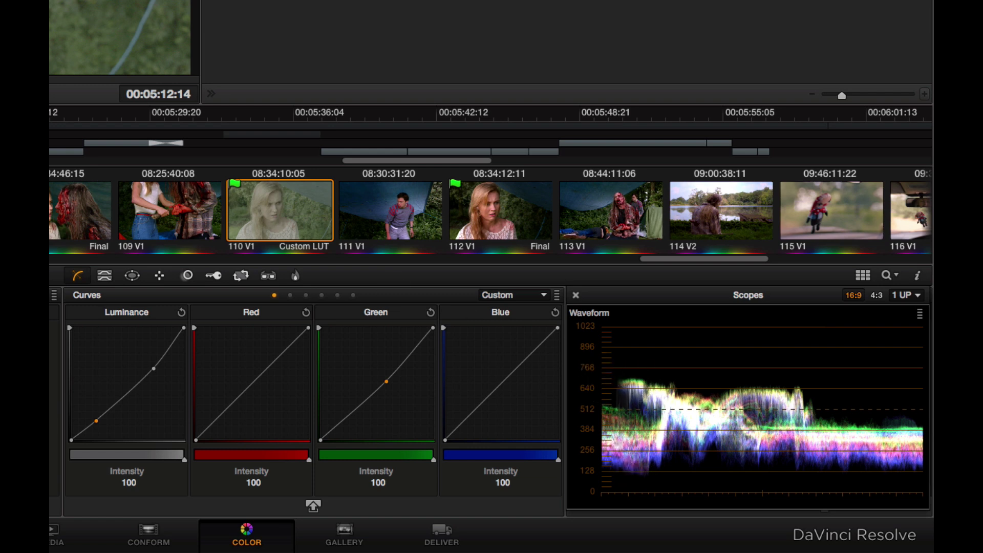
left_click(920, 313)
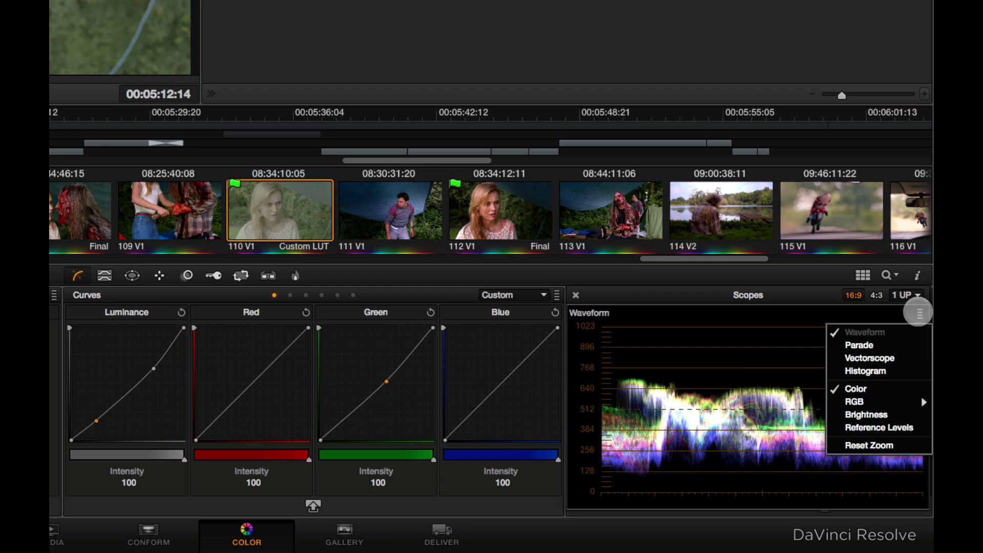
left_click(810, 299)
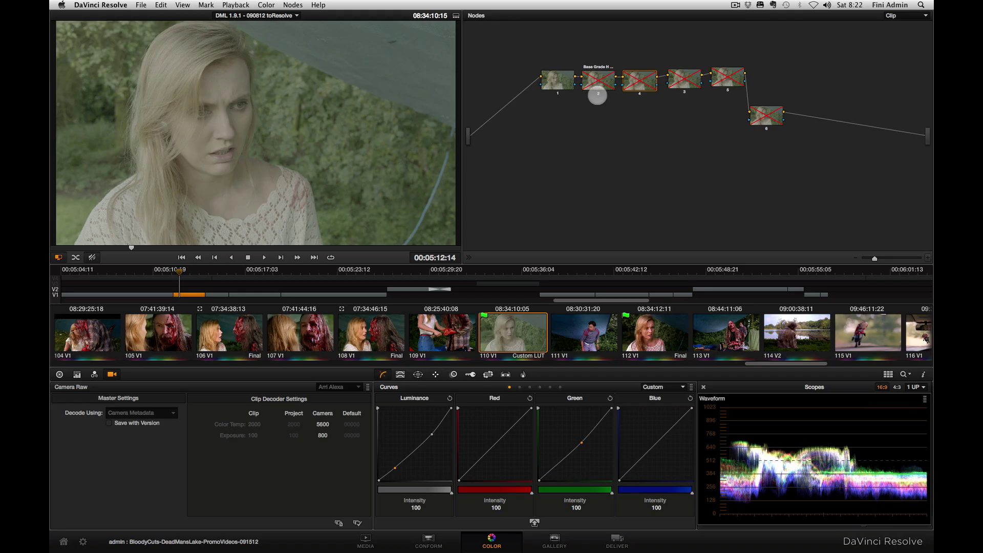
Enable the Base Grade node 2 and node 4 in clip 110's Custom LUT version, and briefly show the gallery stills
left_click(597, 94)
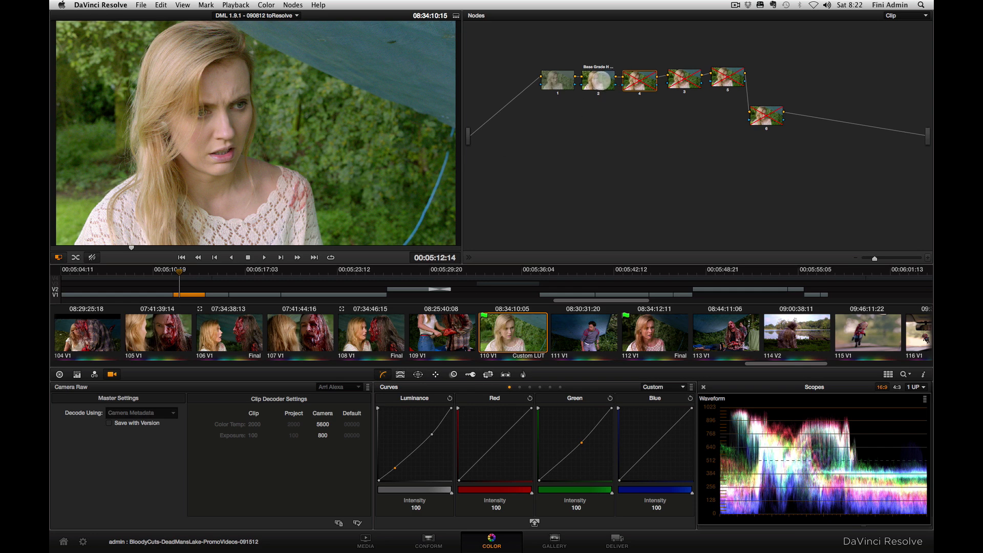
left_click(601, 79)
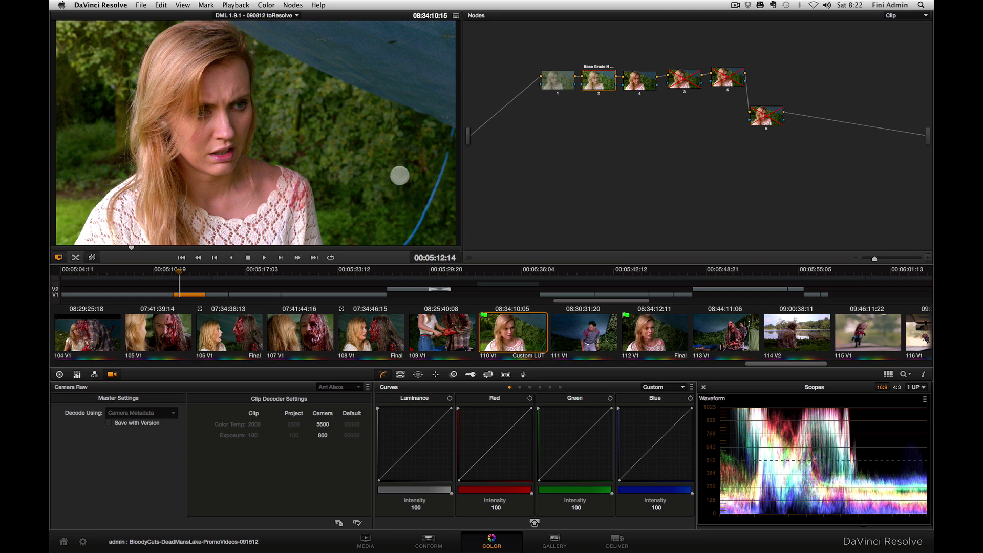
left_click(470, 257)
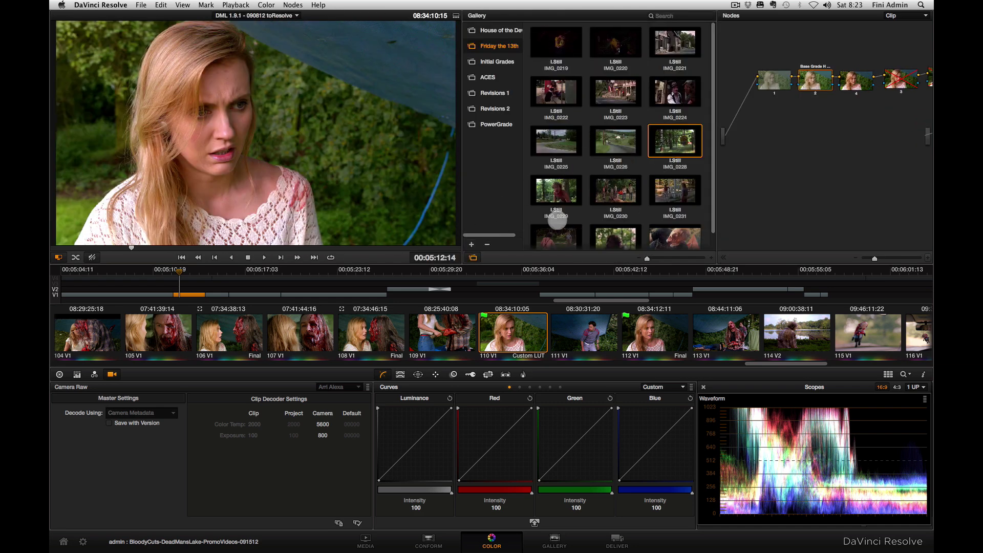
key("ctrl+g")
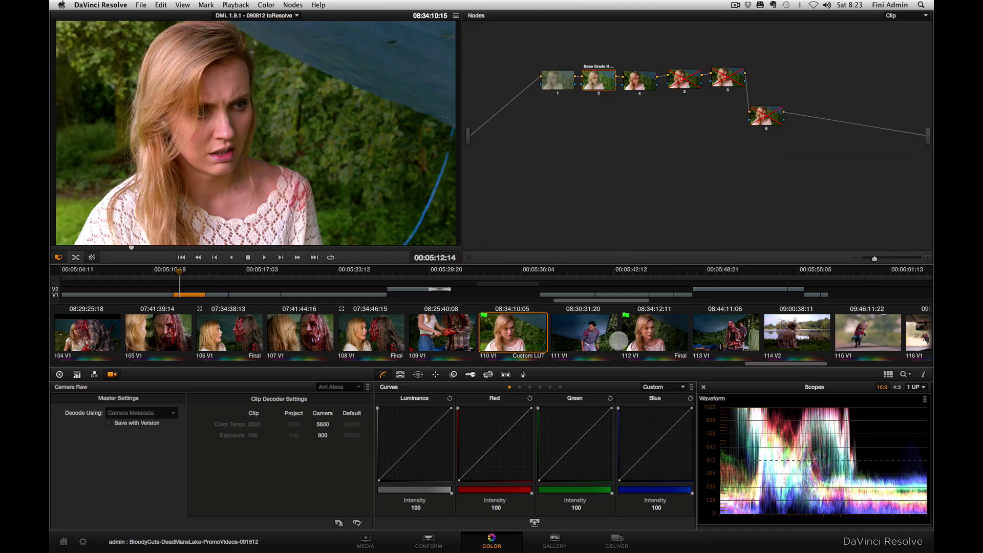
Load the Final remote version on clip 110, then select node 6 and toggle it
right_click(528, 333)
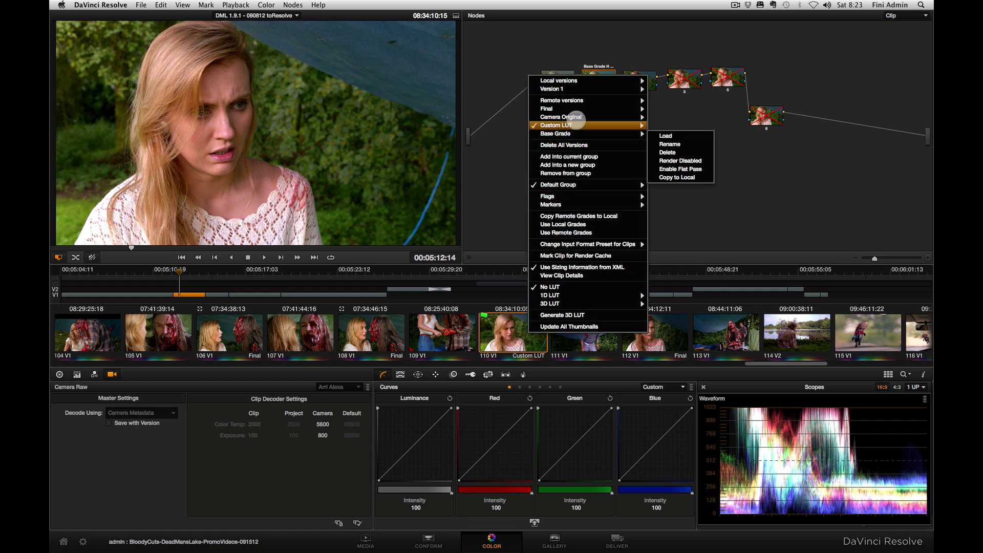
mouse_move(576, 109)
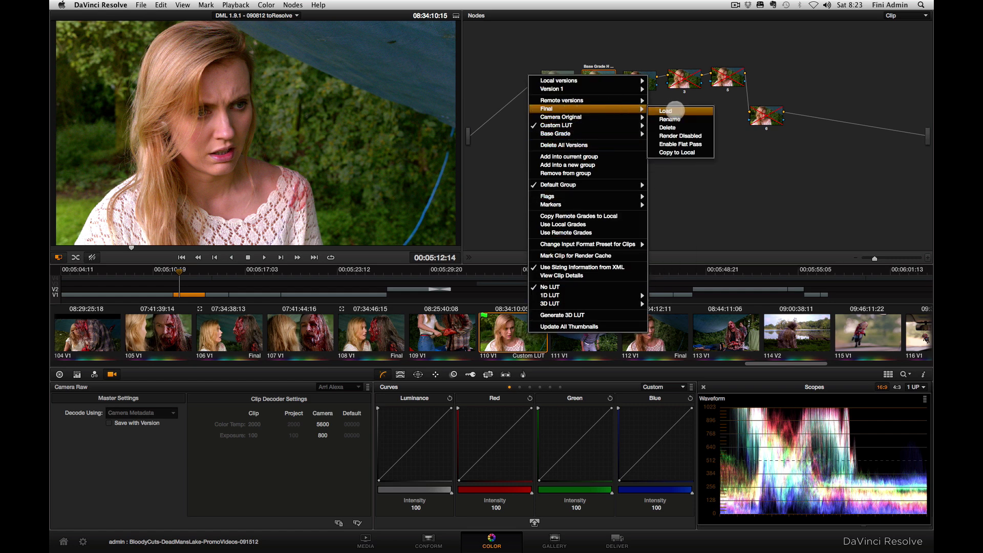
left_click(674, 110)
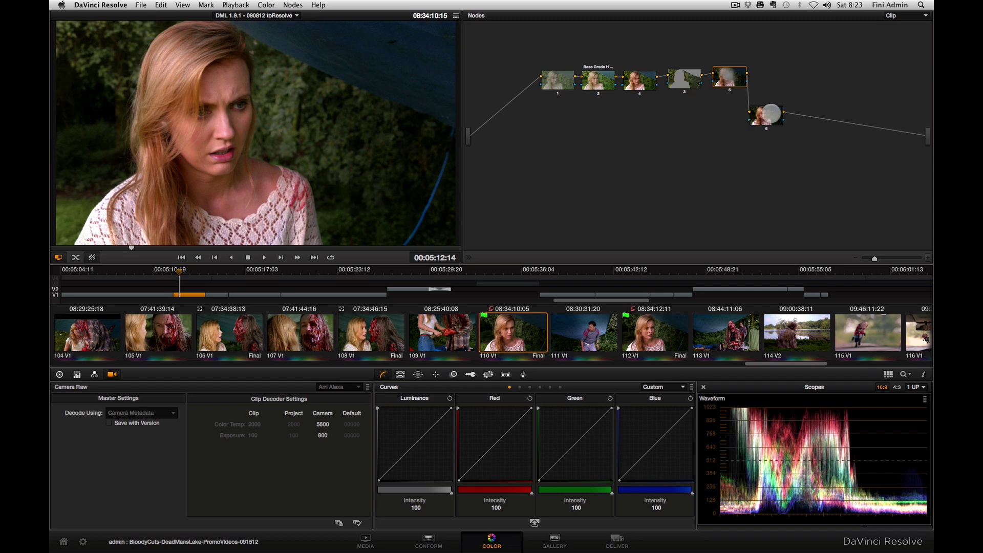
left_click(765, 115)
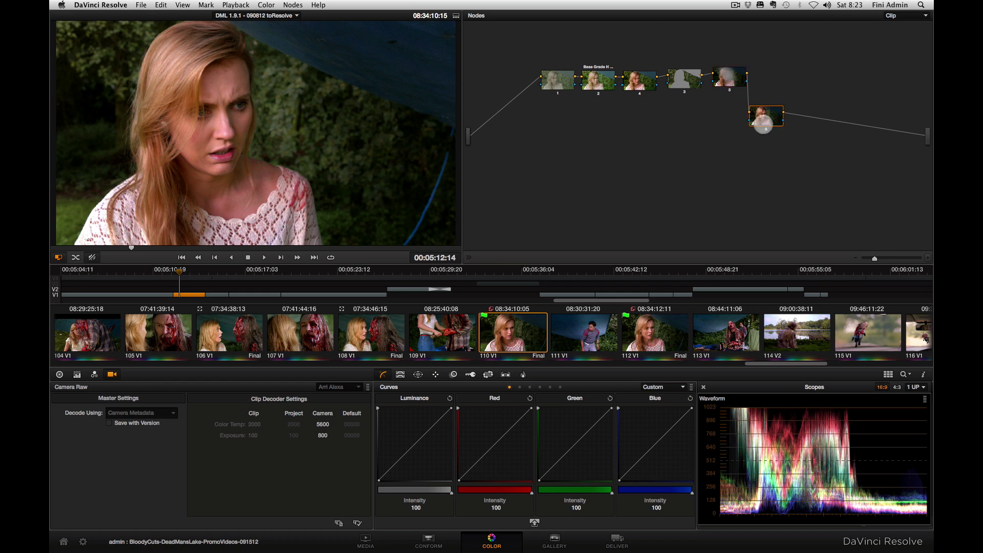
key("super+d")
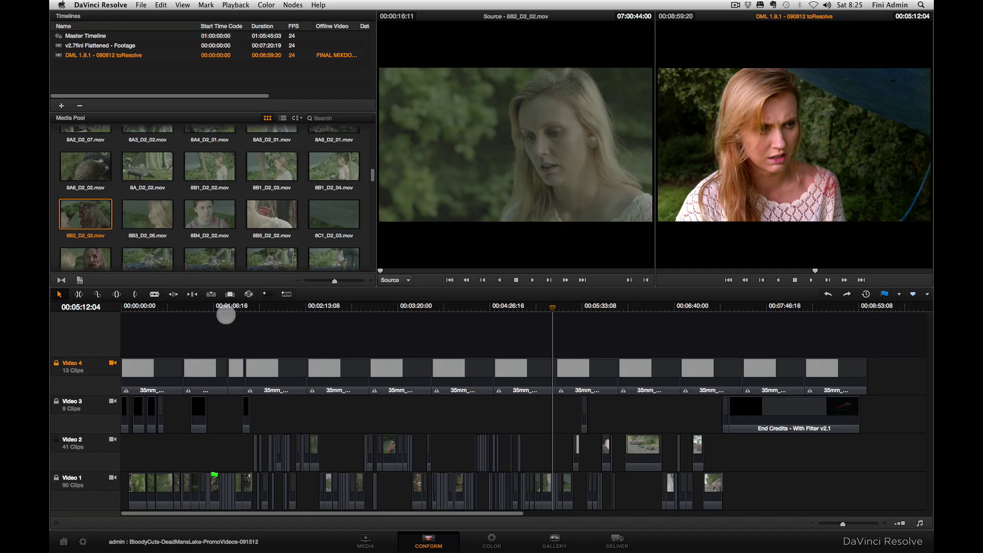
Move the timeline playhead to the Dead Man's Lake title at 00:01:29:20
left_click(244, 306)
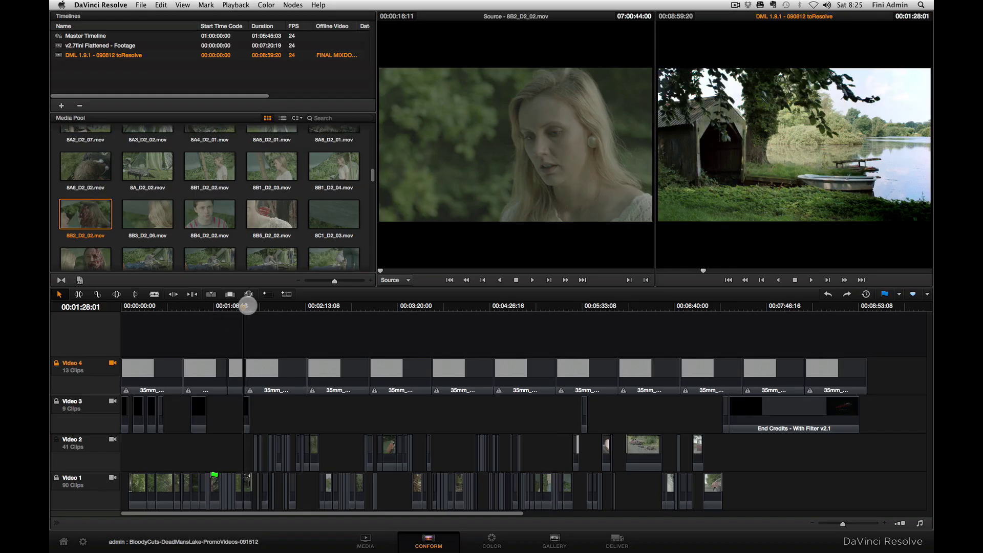
left_click(249, 305)
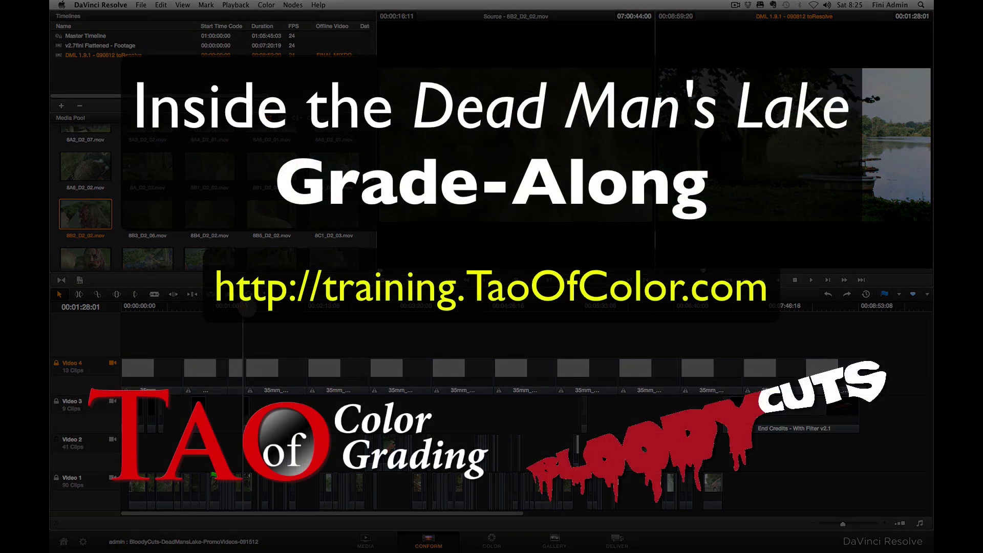
left_click(246, 306)
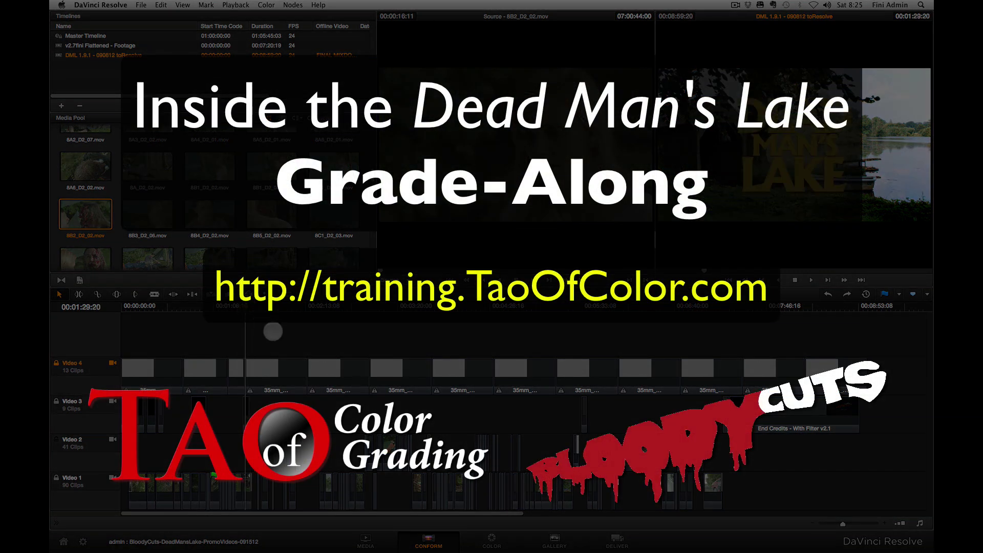